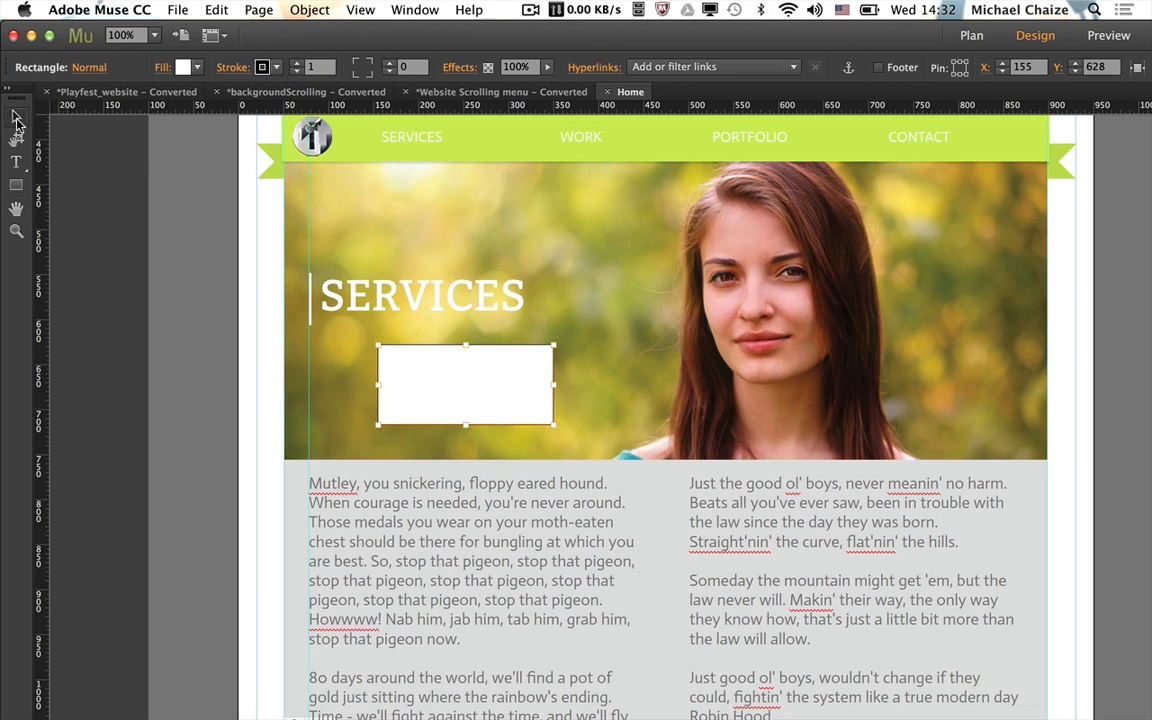
# Step: Delete the white rectangle below the SERVICES heading
pyautogui.press('Delete')
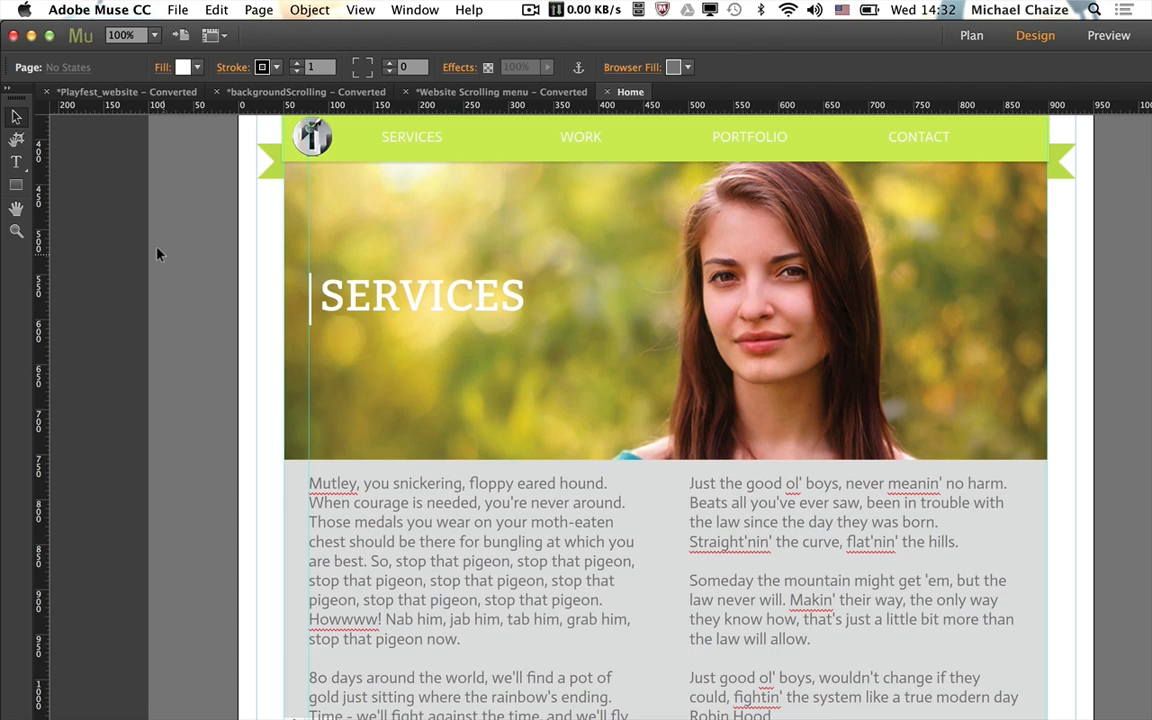
# Step: Switch to Photoshop and hide the Background layer of ButtonGreen.psd
pyautogui.press('super+Tab')
pyautogui.click(584, 357)
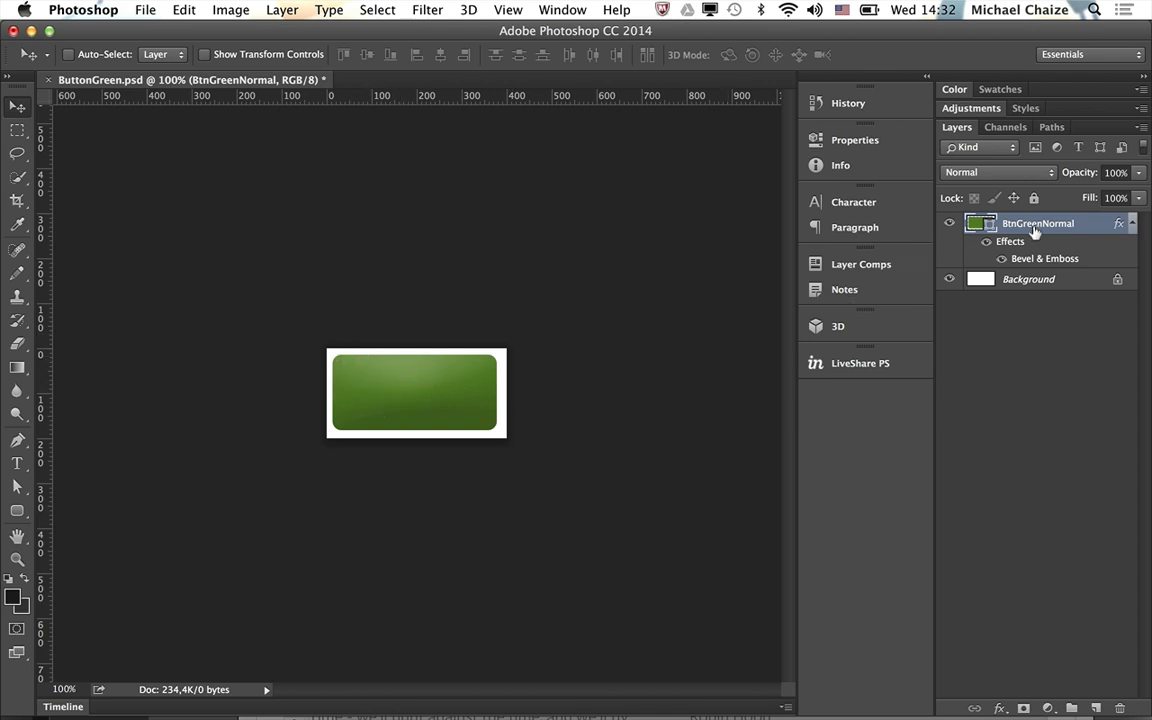
pyautogui.click(949, 279)
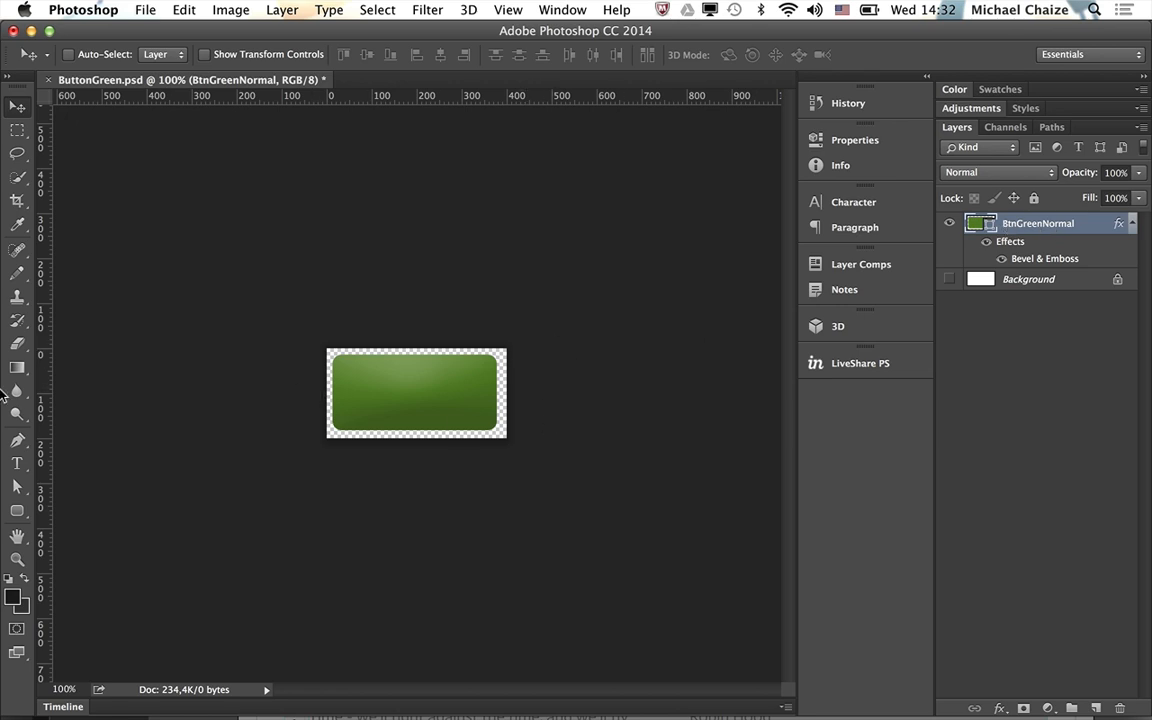
# Step: Set all four corner radii of the green button shape to 15 px
pyautogui.click(16, 515)
pyautogui.click(17, 106)
pyautogui.press('a')
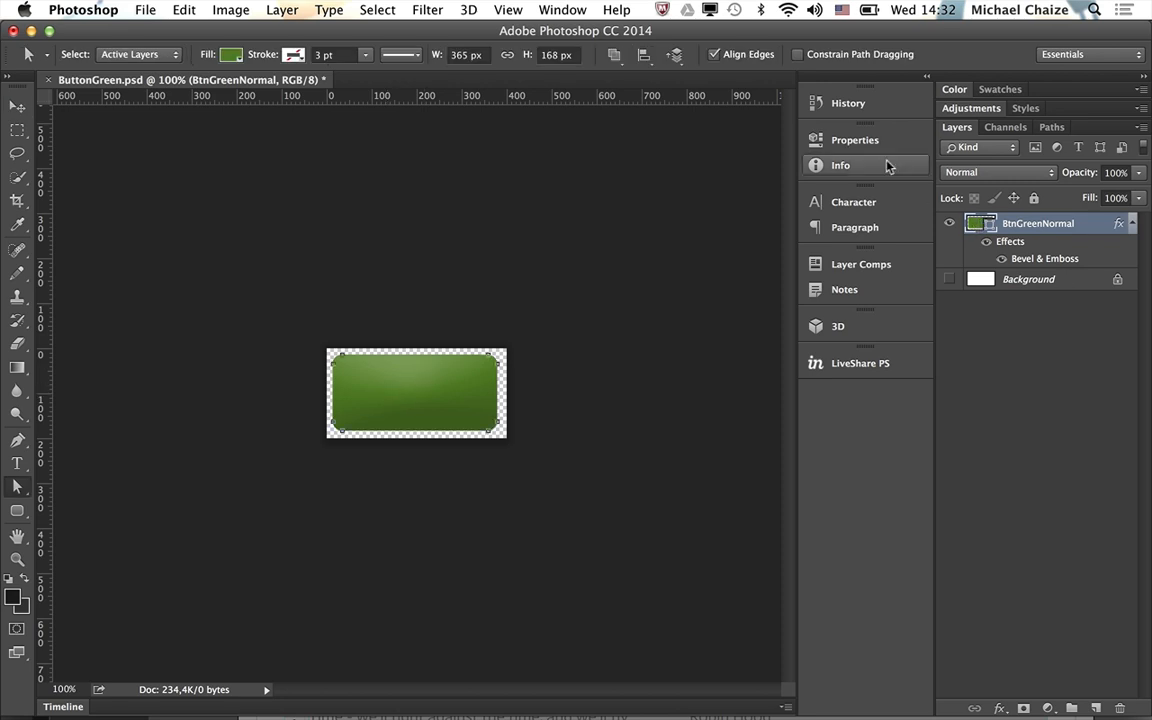
pyautogui.click(853, 142)
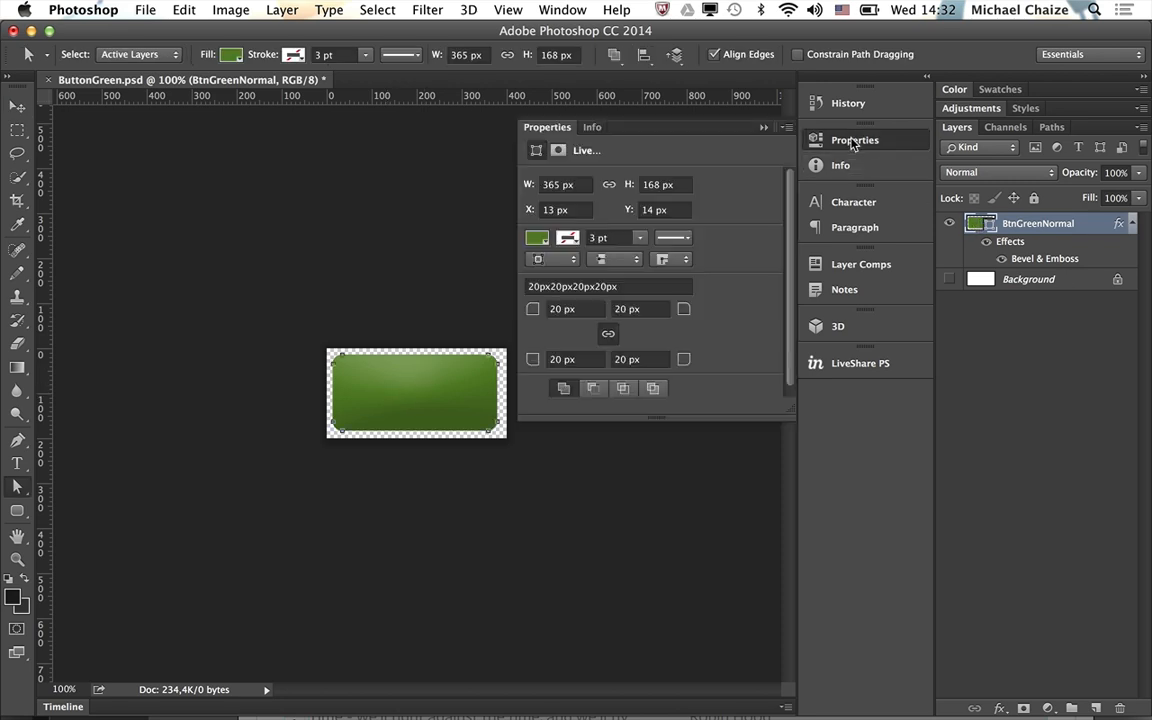
pyautogui.click(540, 237)
pyautogui.click(541, 238)
pyautogui.click(555, 309)
pyautogui.write('15')
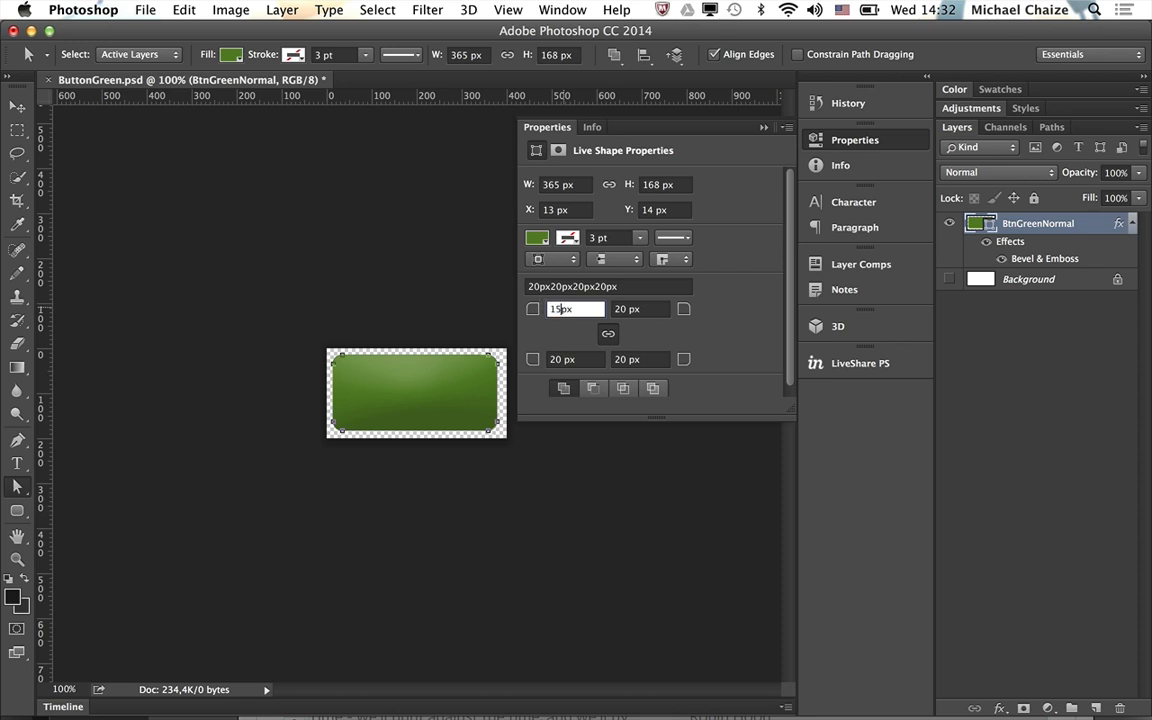
pyautogui.press('Tab')
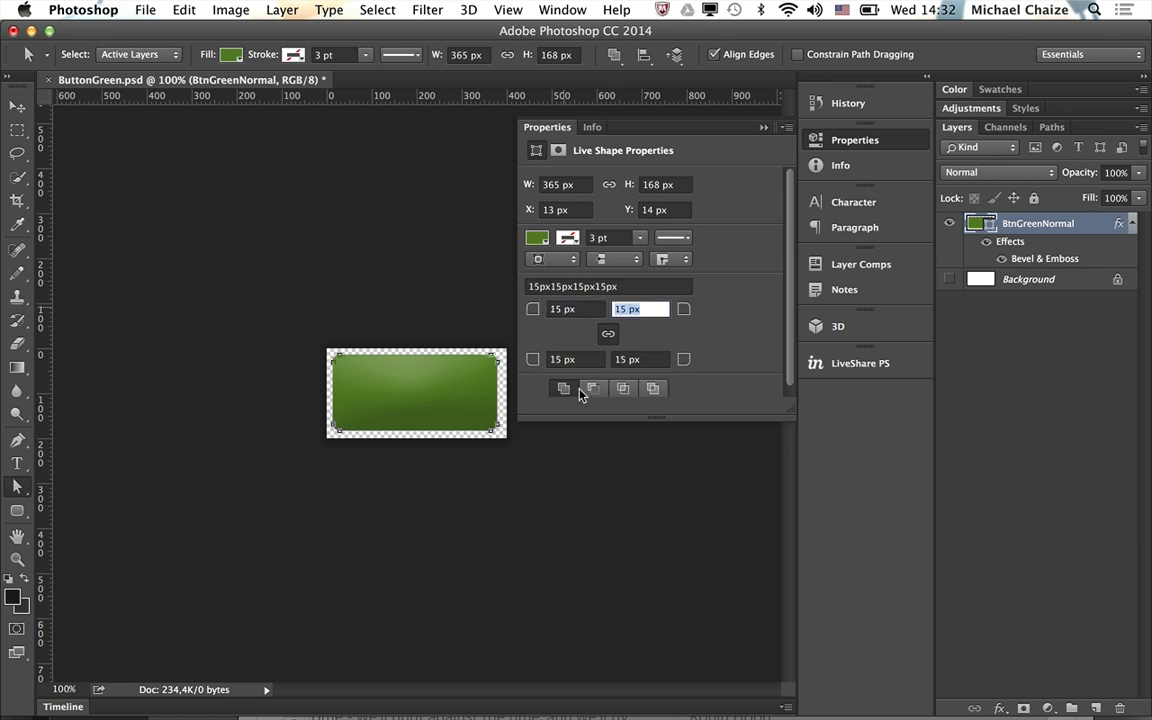
# Step: Unlink the corner radii and set the button shape's lower-right corner radius to 0 px
pyautogui.click(624, 360)
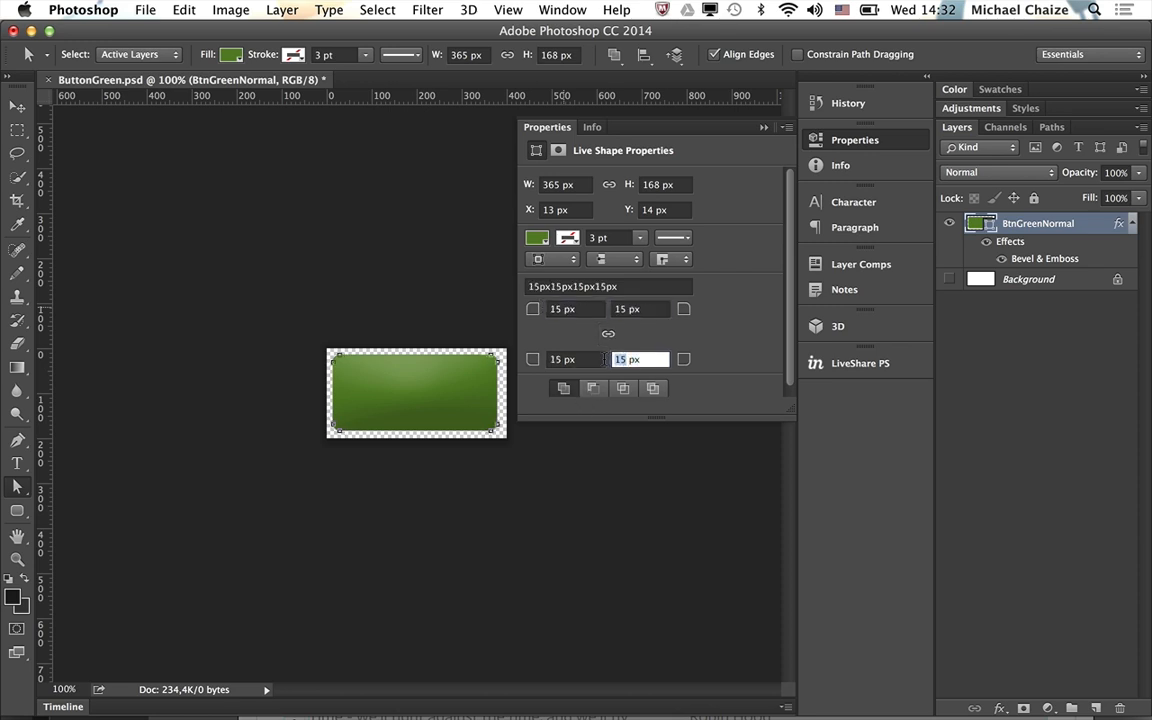
pyautogui.write('0')
pyautogui.press('Tab')
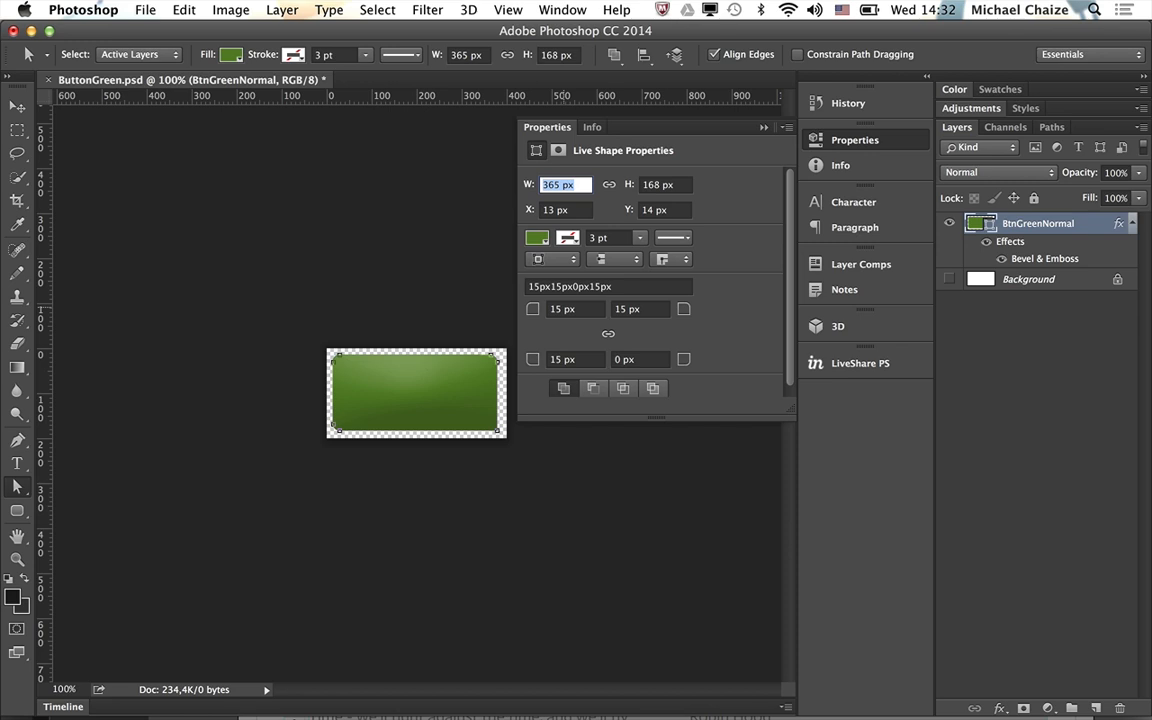
pyautogui.click(19, 107)
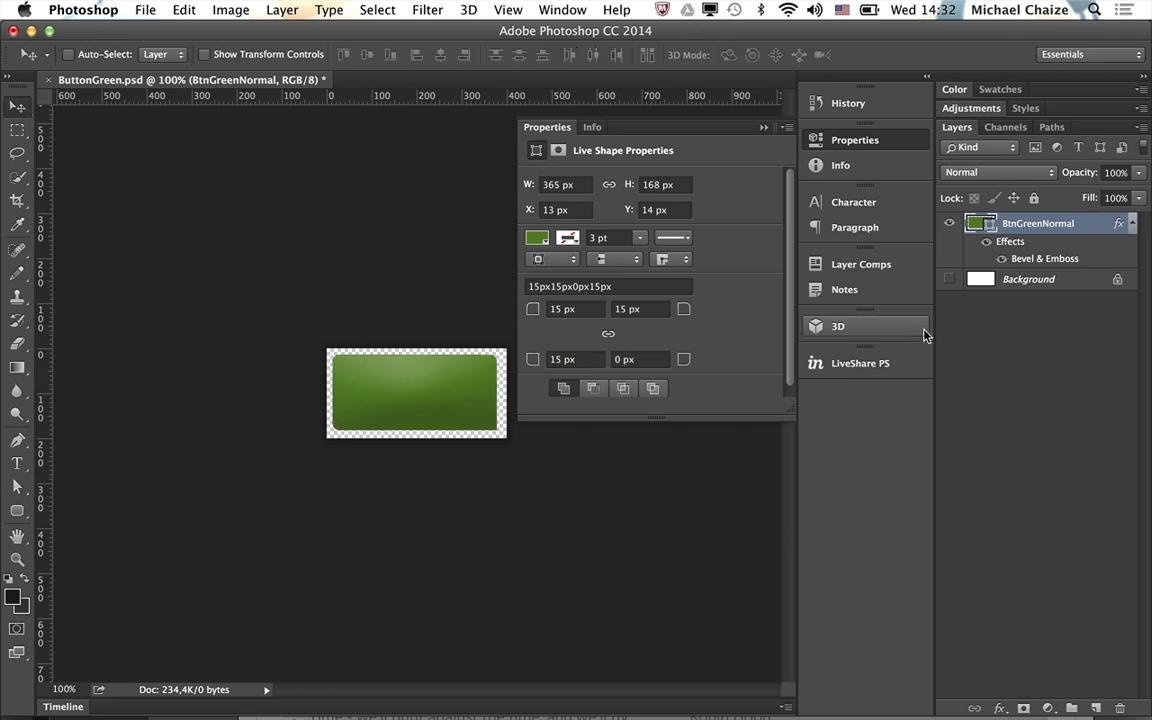
# Step: Rename the button shape layer to BtnNormal
pyautogui.doubleClick(1035, 223)
pyautogui.write('Btn')
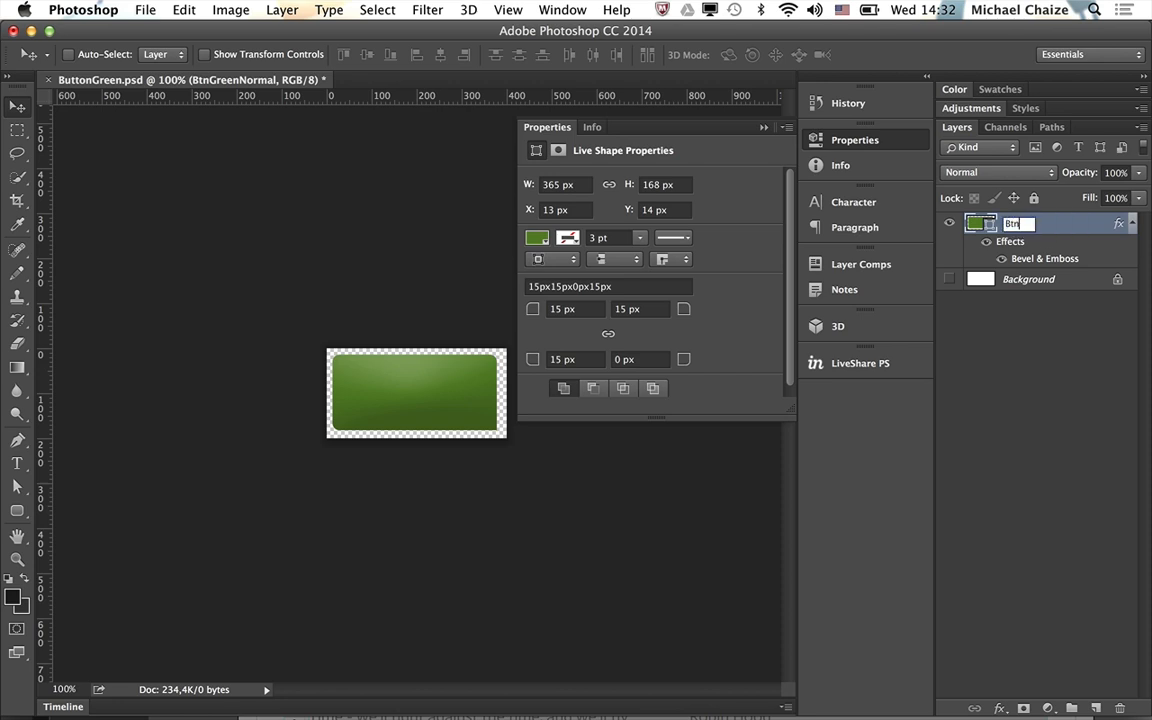
pyautogui.write('Normal')
pyautogui.press('Return')
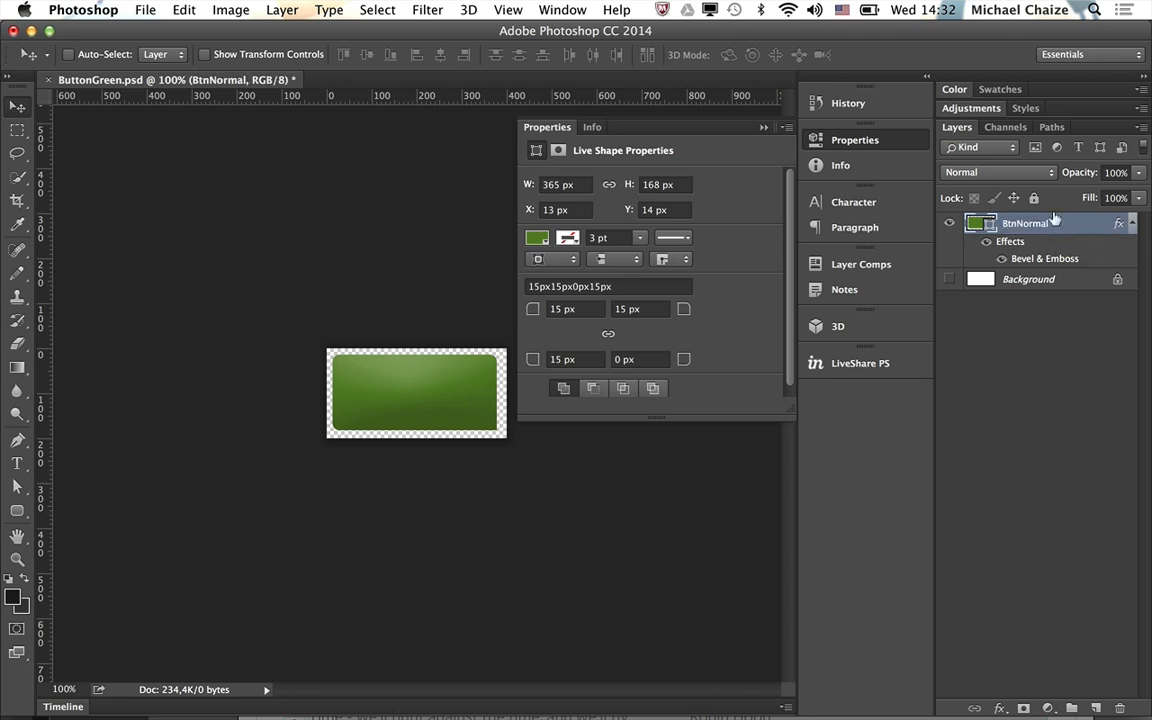
# Step: Duplicate the BtnNormal layer with the original hidden, and name the copy BtnOver
pyautogui.moveTo(1048, 222); pyautogui.dragTo(1096, 706)
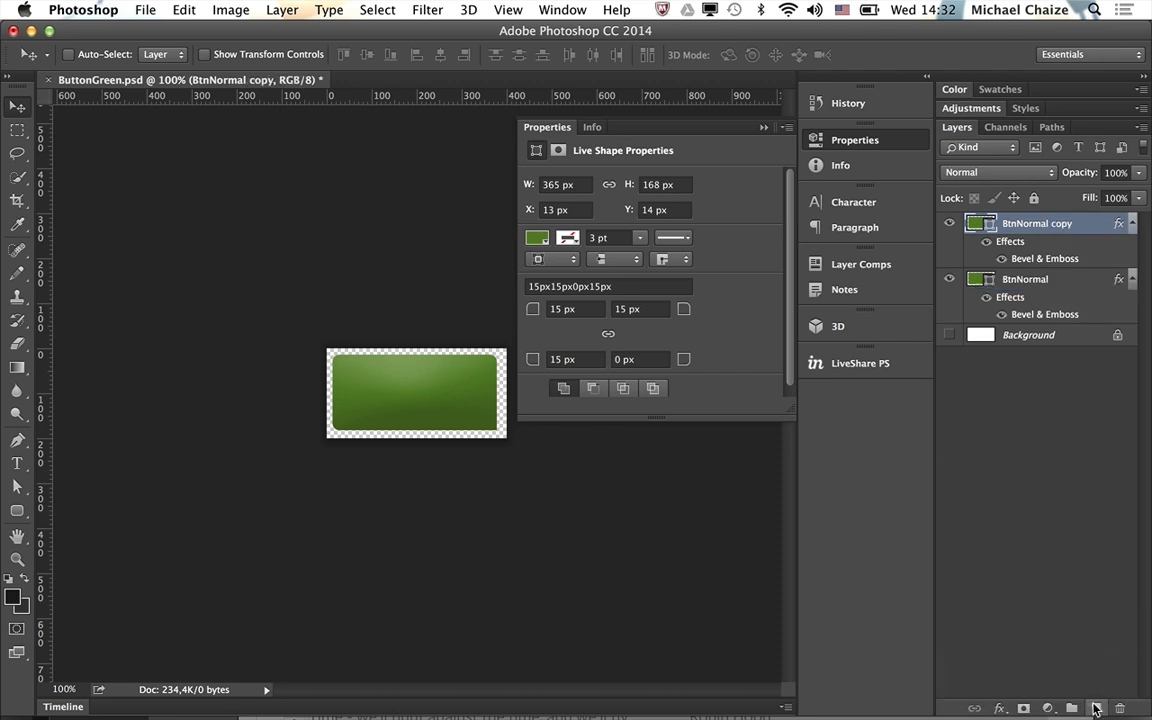
pyautogui.doubleClick(1022, 223)
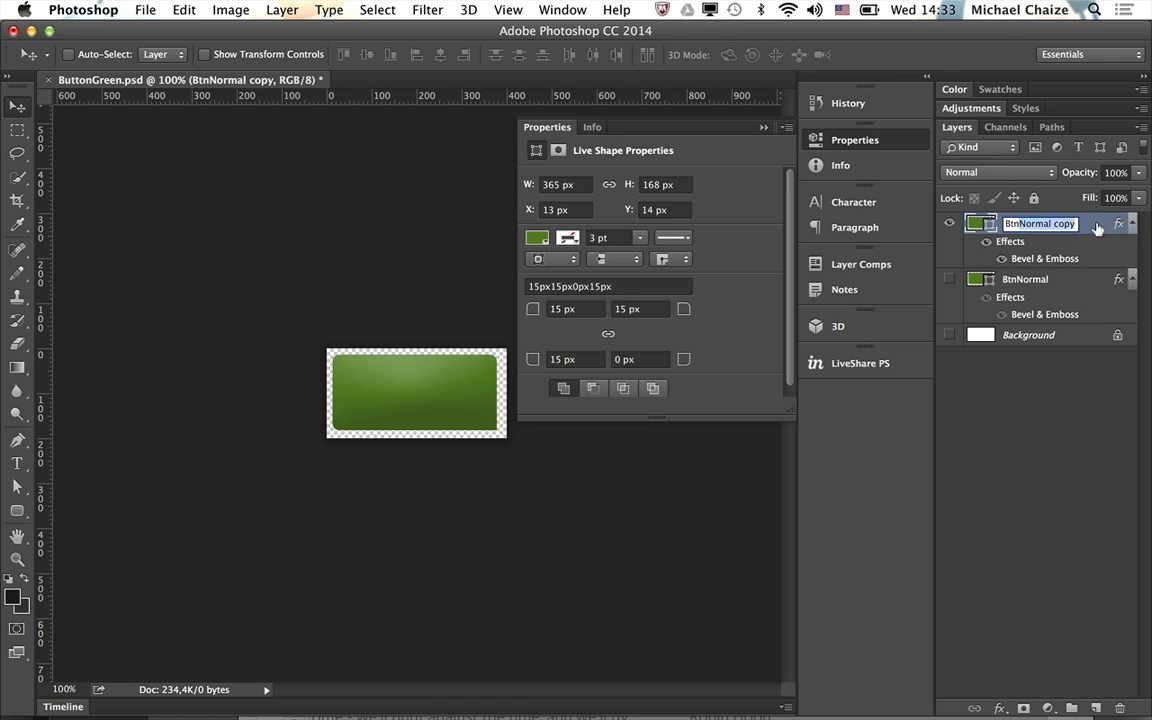
pyautogui.write('BtnOver')
pyautogui.press('Return')
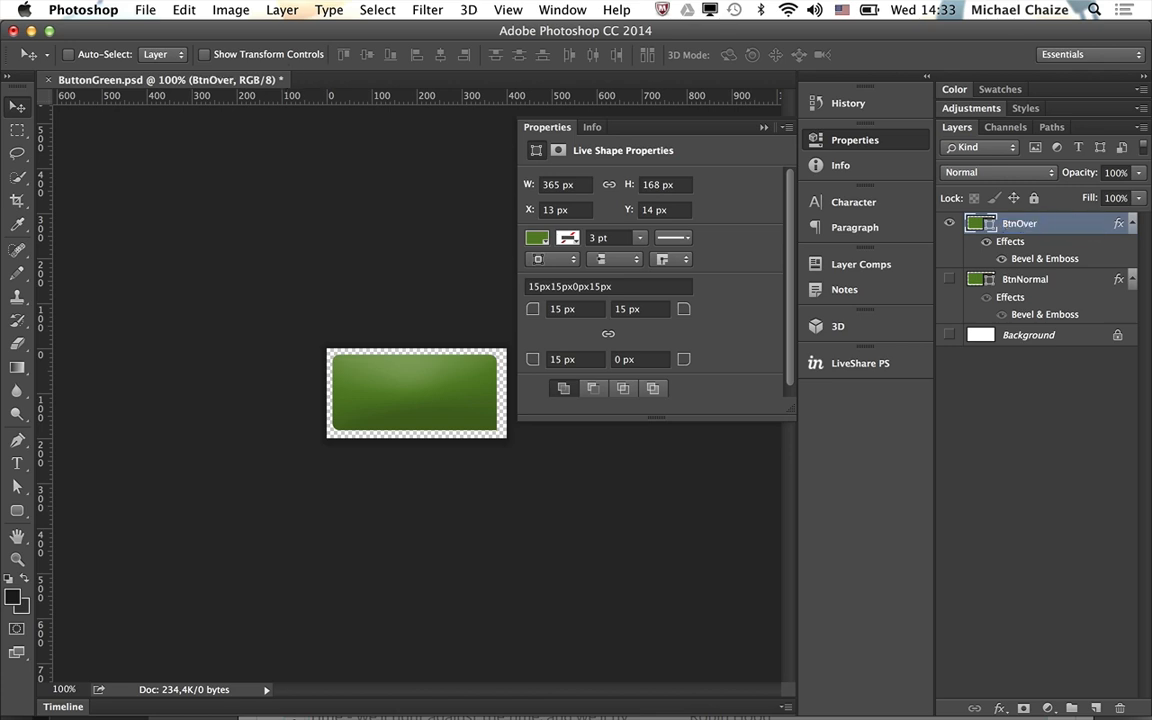
# Step: Change the BtnOver shape's fill to the light green from the recently used colors
pyautogui.click(567, 239)
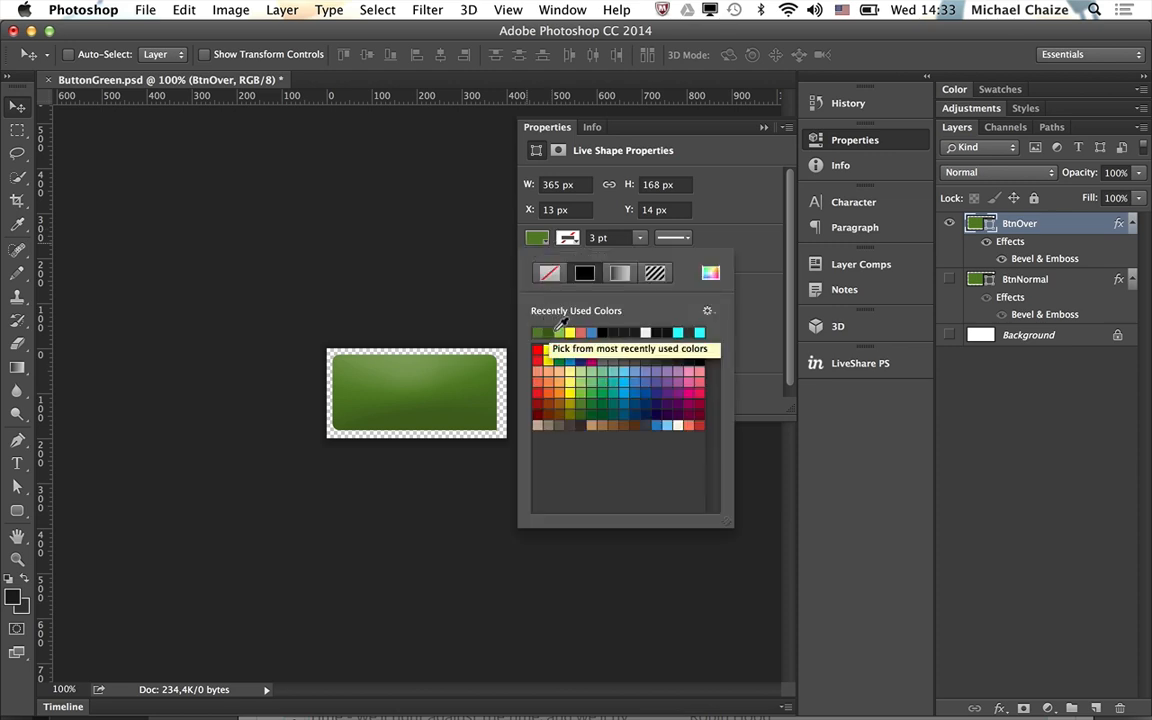
pyautogui.click(559, 331)
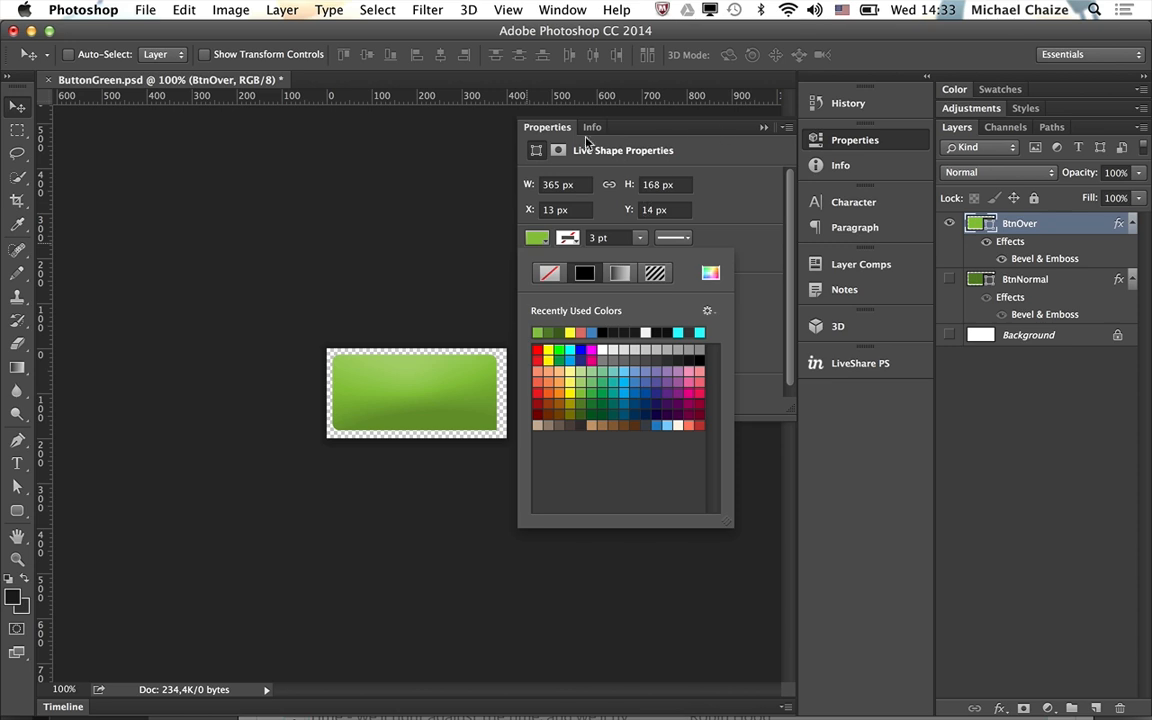
pyautogui.click(22, 112)
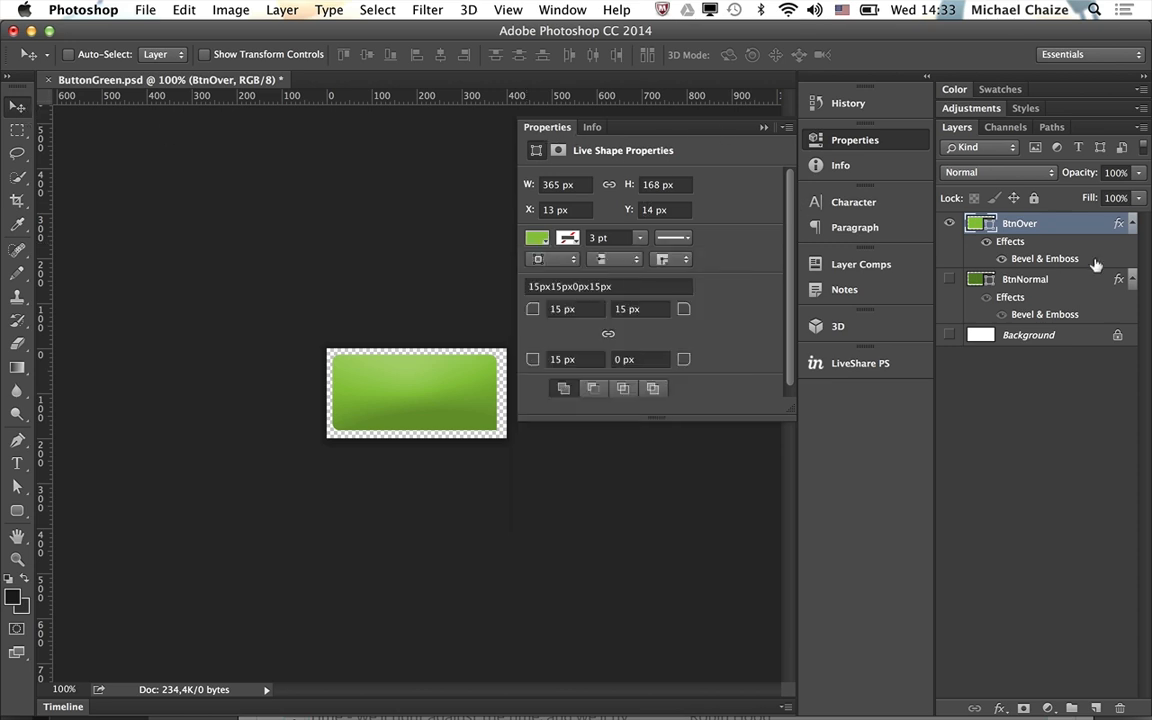
# Step: Duplicate the BtnOver layer with the original hidden, and name the copy Btnclick
pyautogui.moveTo(1072, 226); pyautogui.dragTo(1096, 707)
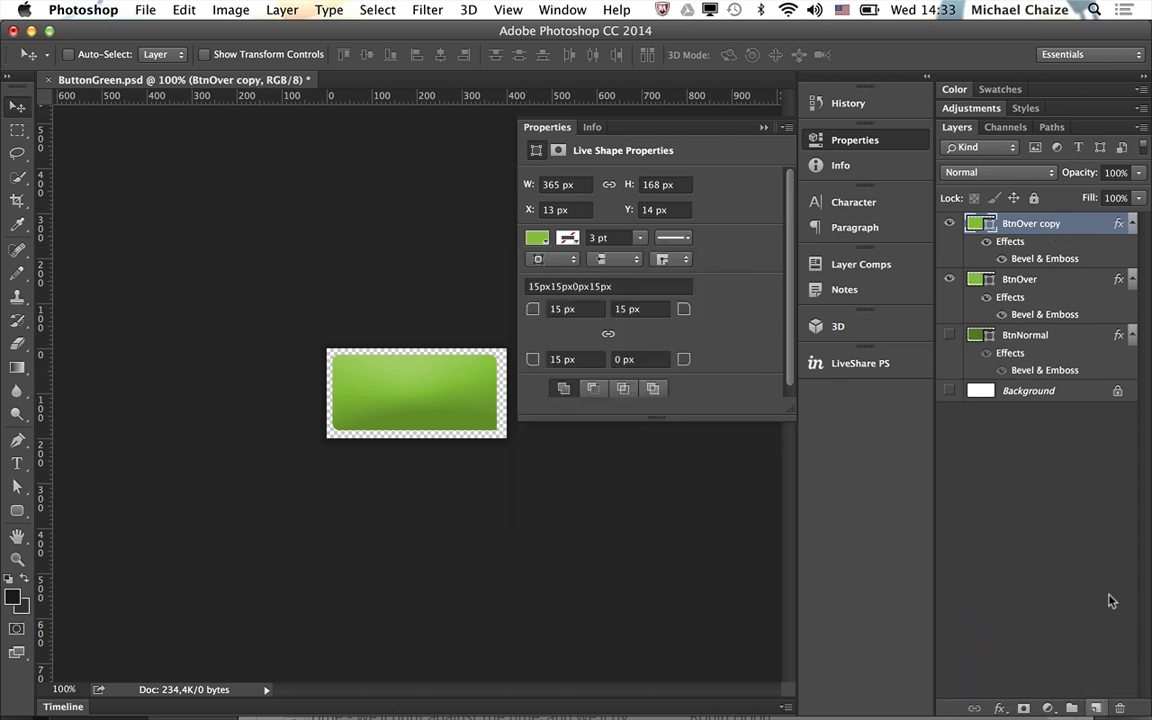
pyautogui.click(950, 278)
pyautogui.doubleClick(1027, 224)
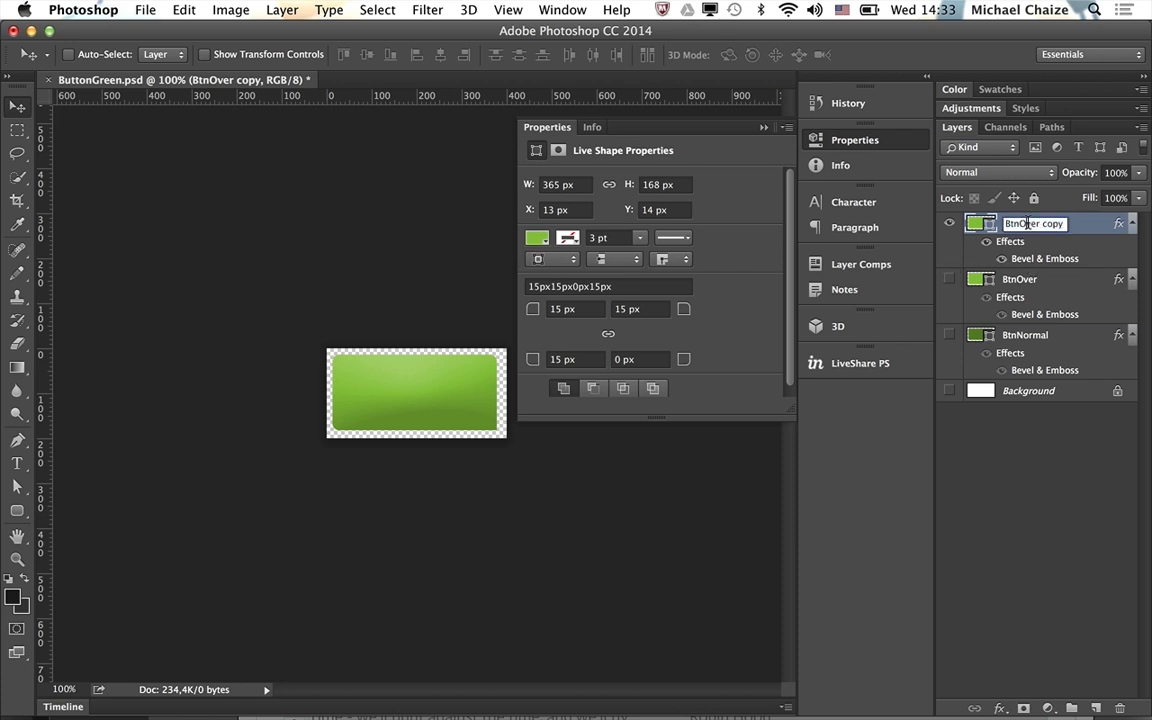
pyautogui.write('BtnC')
pyautogui.press('Return')
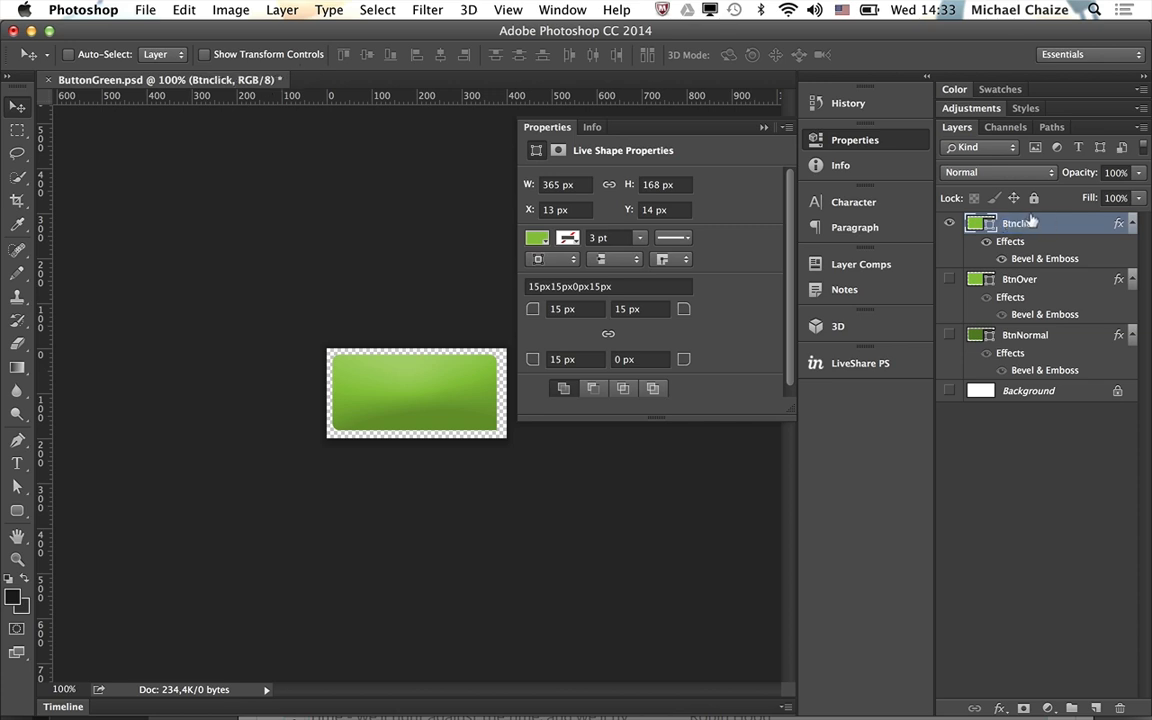
# Step: Scale the Btnclick shape down around its center to about 349 by 160 px
pyautogui.press('super+t')
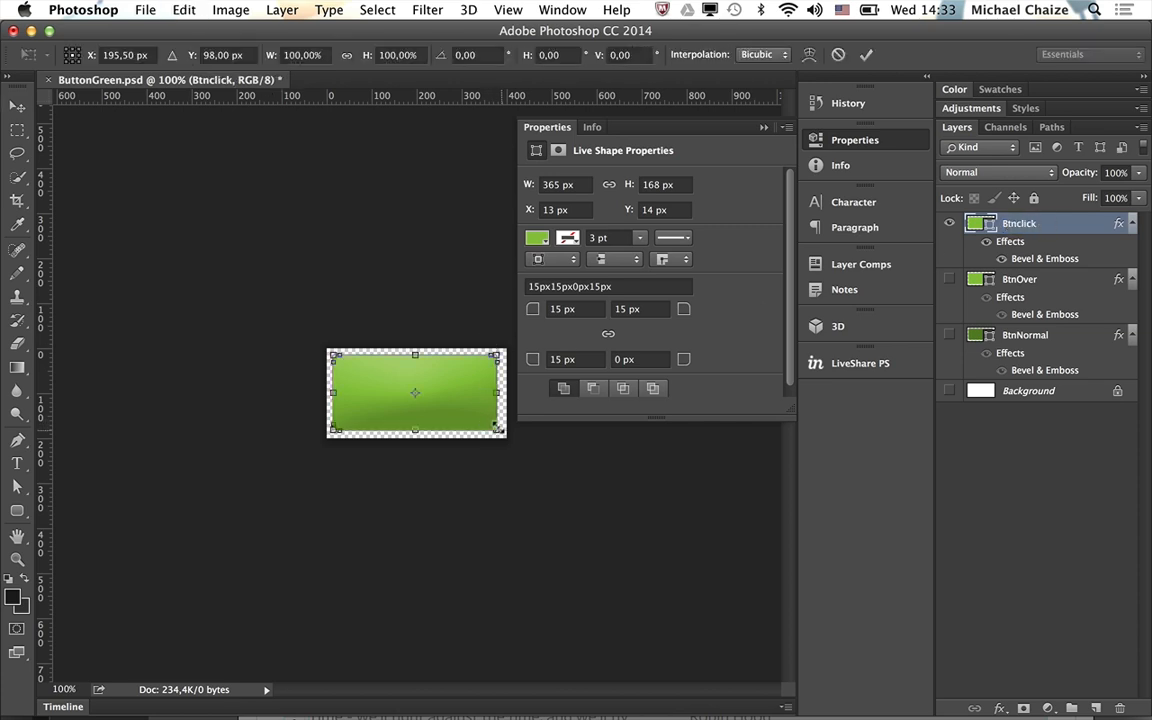
pyautogui.moveTo(492, 427); pyautogui.dragTo(490, 427)
pyautogui.press('Return')
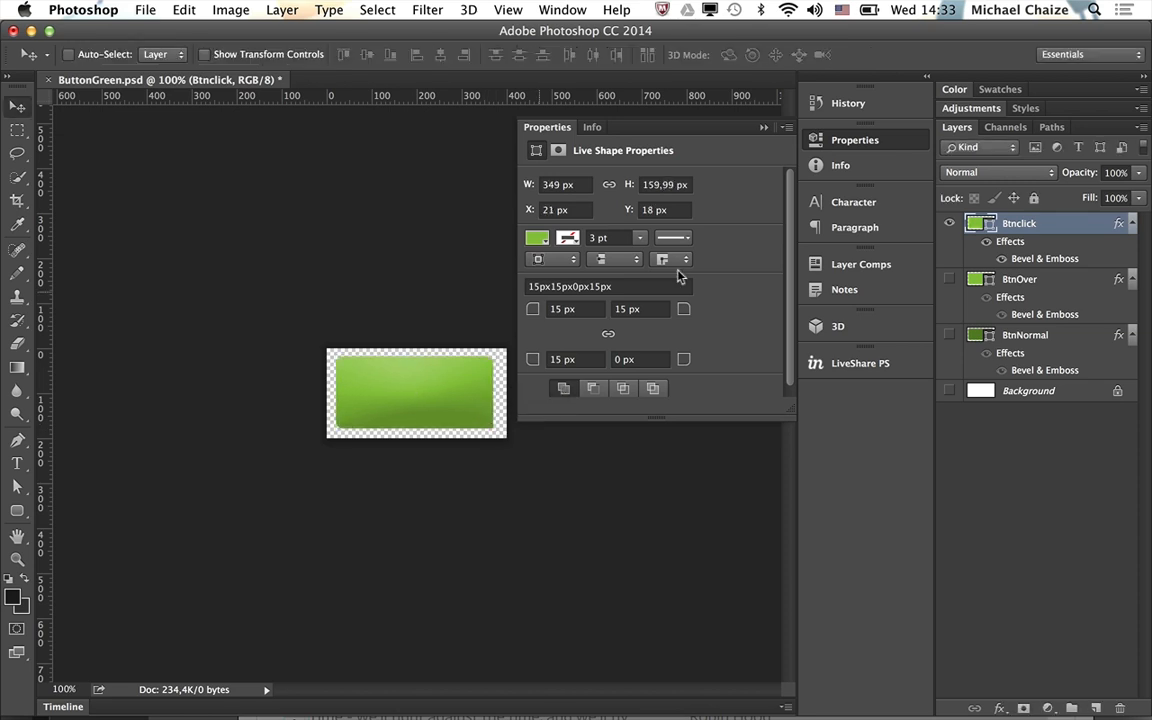
# Step: Hide Btnclick, then duplicate BtnNormal and place the visible copy above all other layers with the original hidden
pyautogui.click(949, 226)
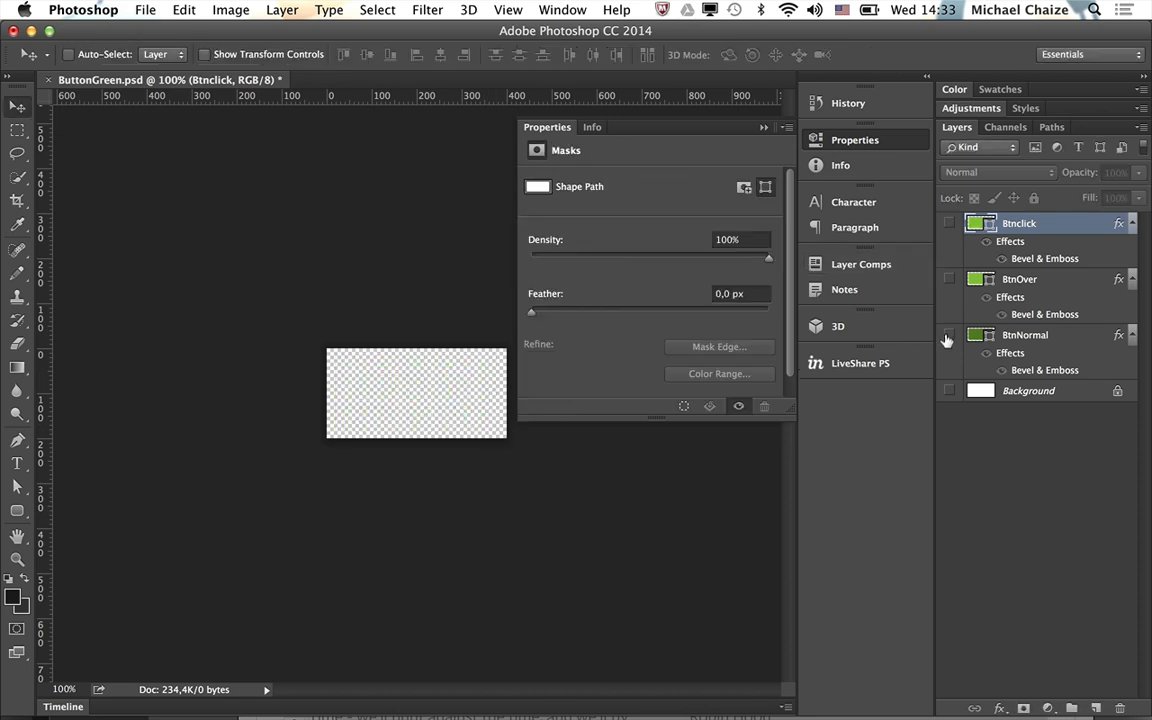
pyautogui.click(949, 335)
pyautogui.moveTo(982, 336); pyautogui.dragTo(1096, 708)
pyautogui.moveTo(1000, 331); pyautogui.dragTo(1006, 214)
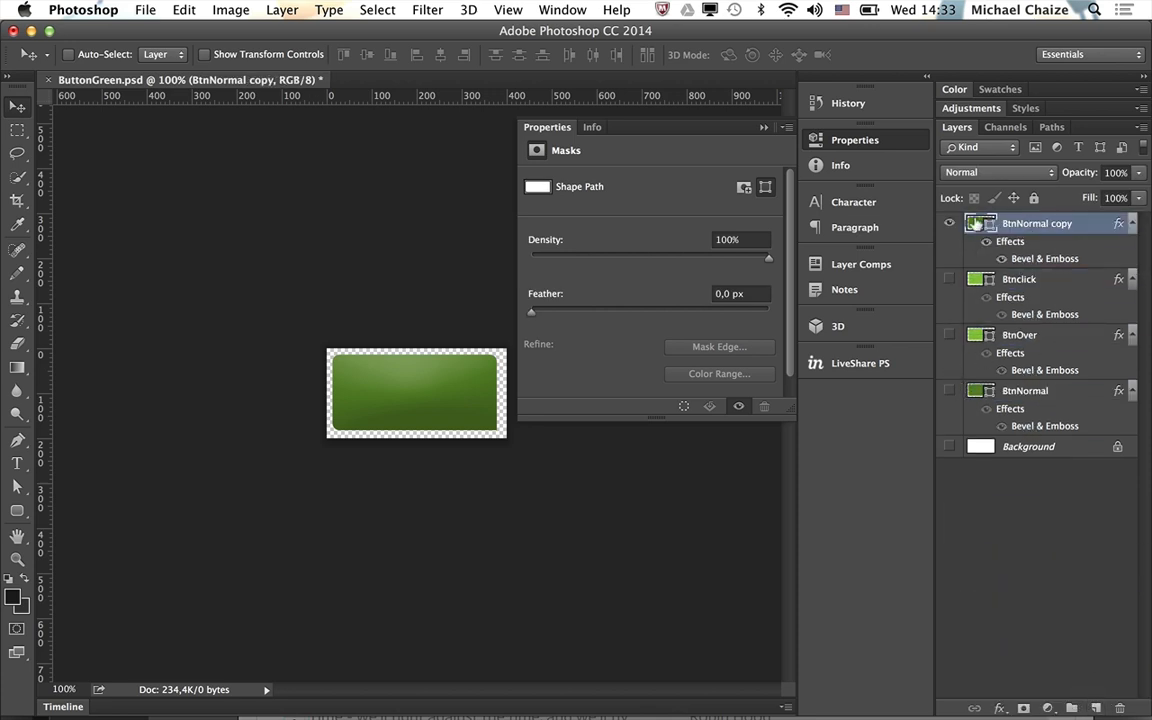
# Step: Change the fill of the BtnNormal copy shape to the darker green from the recently used colors
pyautogui.press('a')
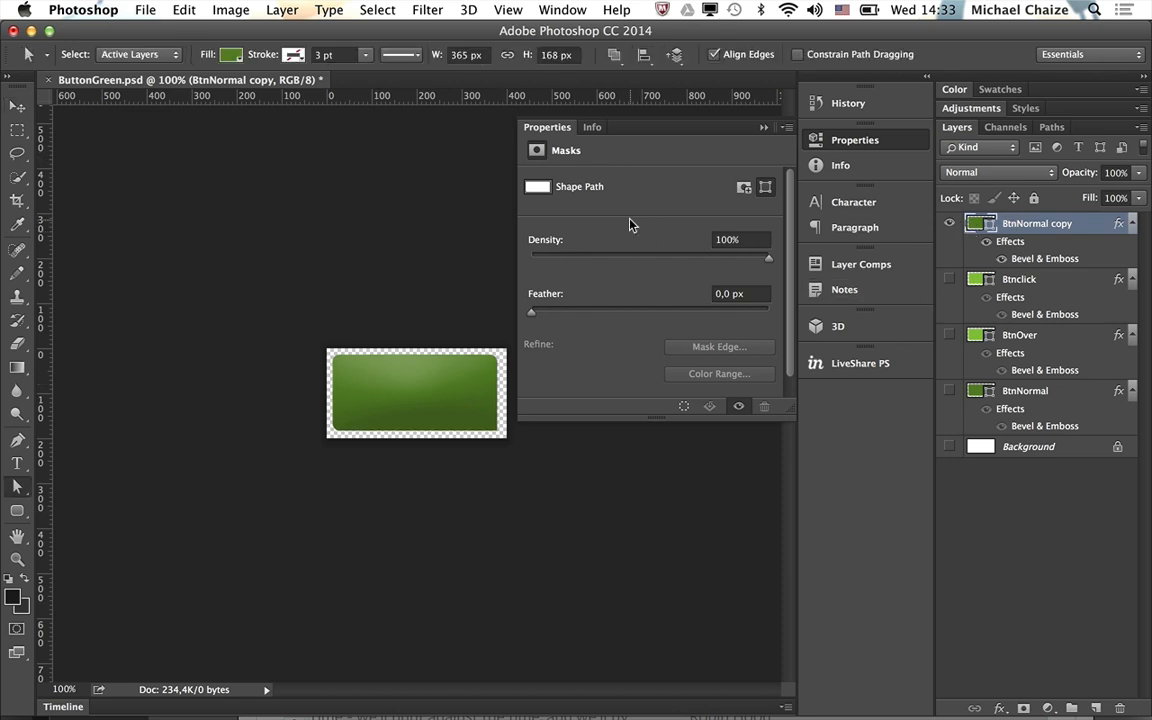
pyautogui.click(230, 54)
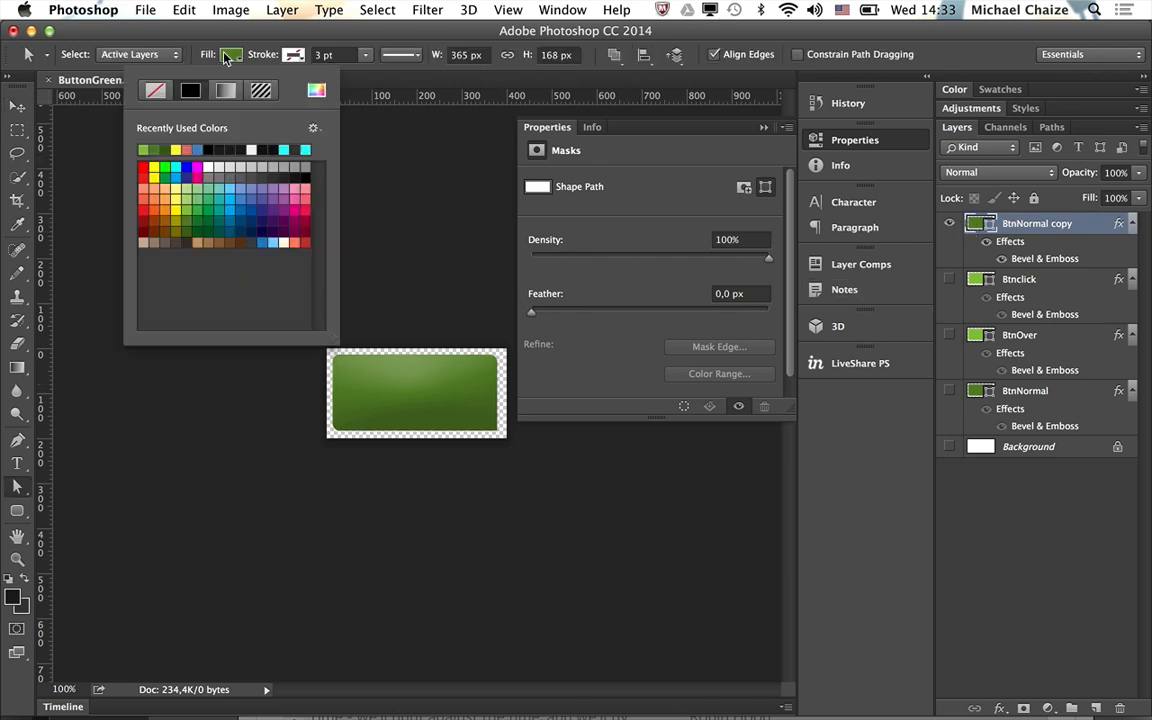
pyautogui.click(156, 149)
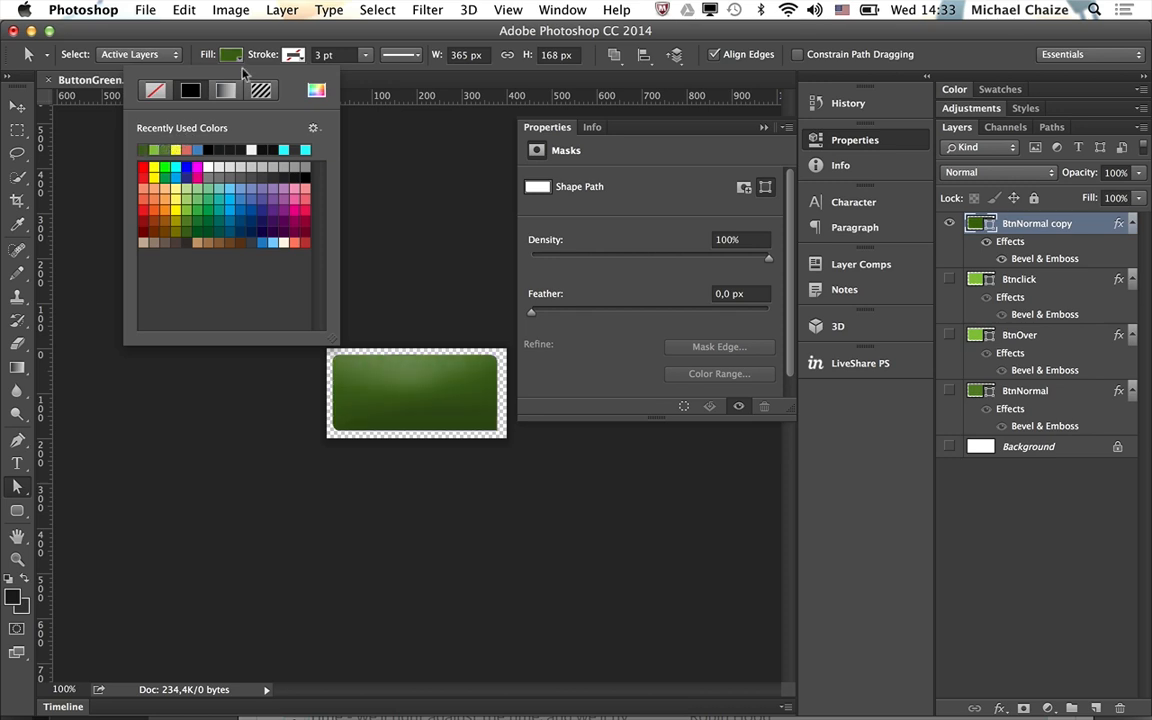
pyautogui.click(212, 60)
pyautogui.click(17, 106)
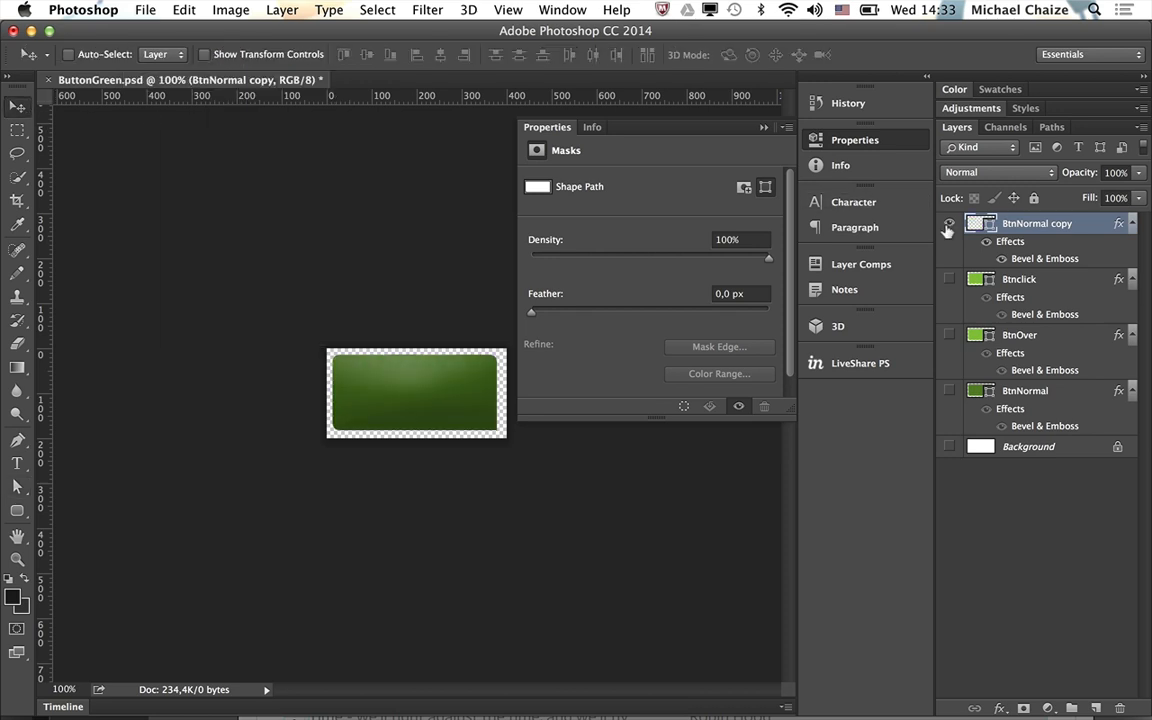
# Step: Make the Btnclick, BtnOver and BtnNormal layers visible again and save ButtonGreen.psd
pyautogui.click(949, 279)
pyautogui.click(949, 335)
pyautogui.click(145, 10)
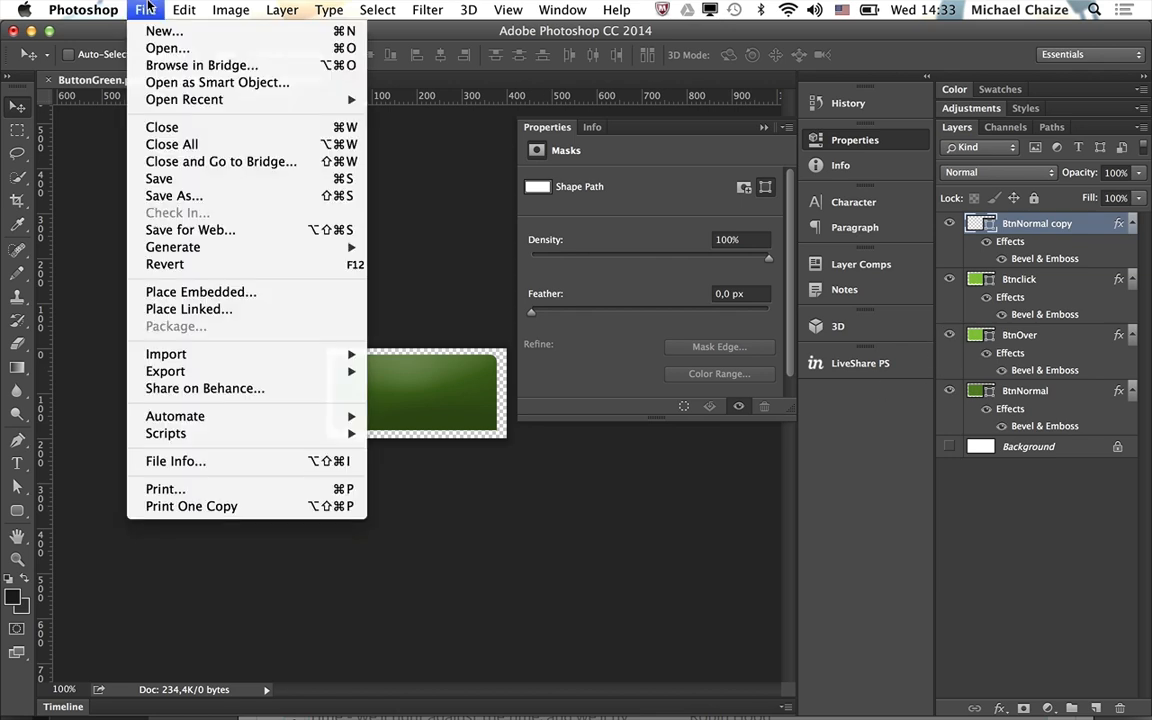
pyautogui.click(198, 179)
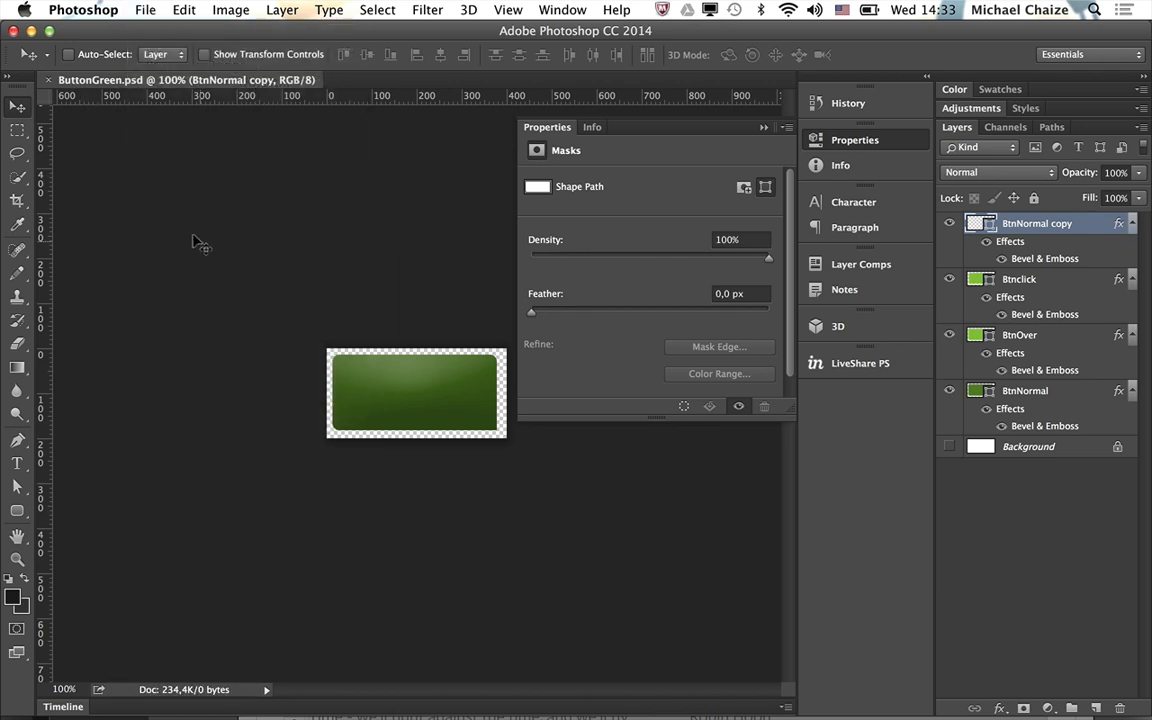
# Step: Switch to Adobe Muse and start importing ButtonGreen.psd from the Desktop as a Photoshop button
pyautogui.press('super+Tab')
pyautogui.press('super+Tab')
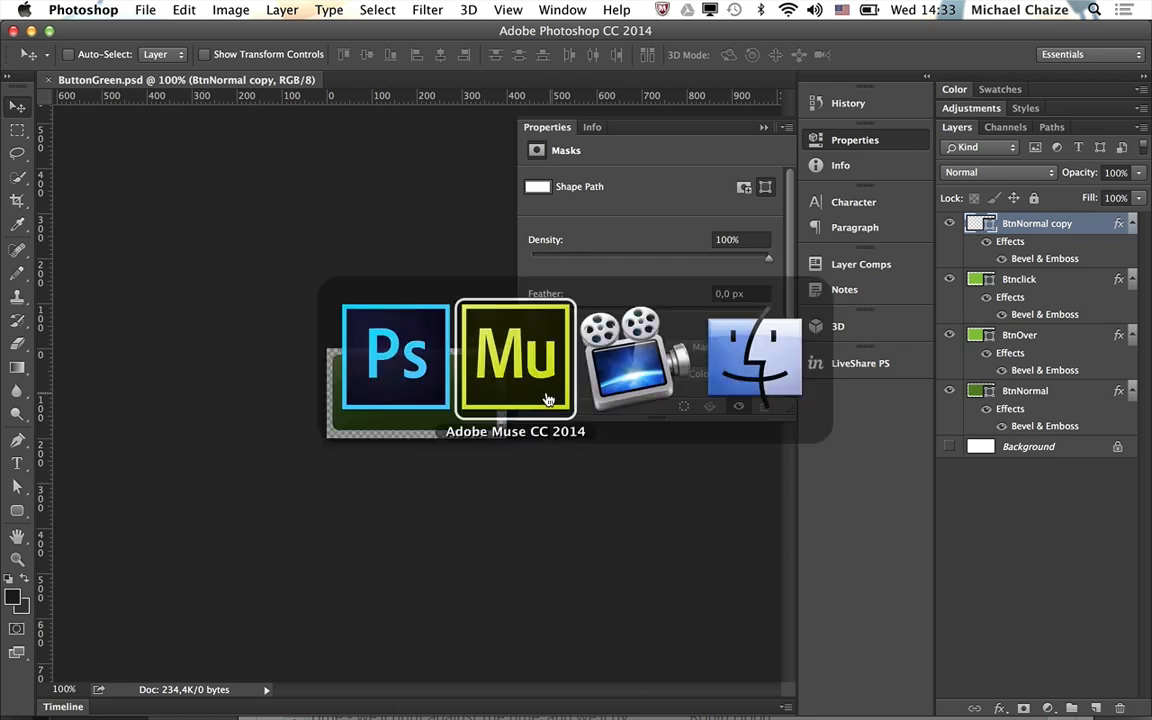
pyautogui.click(548, 398)
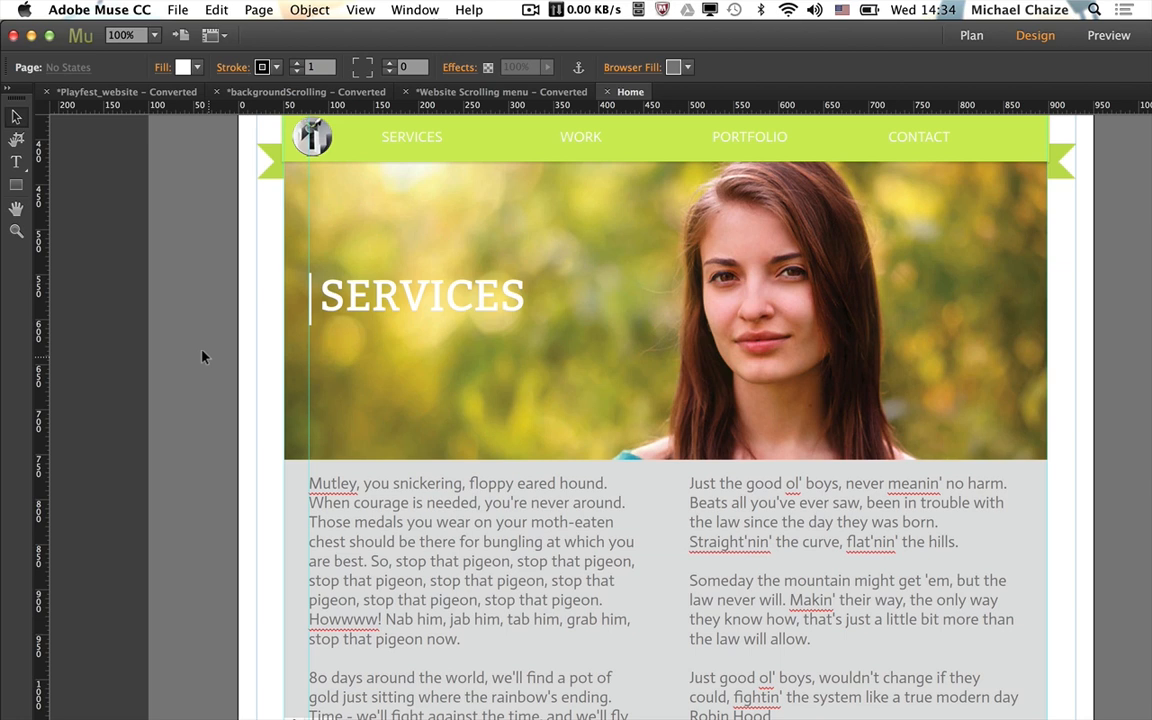
pyautogui.click(176, 9)
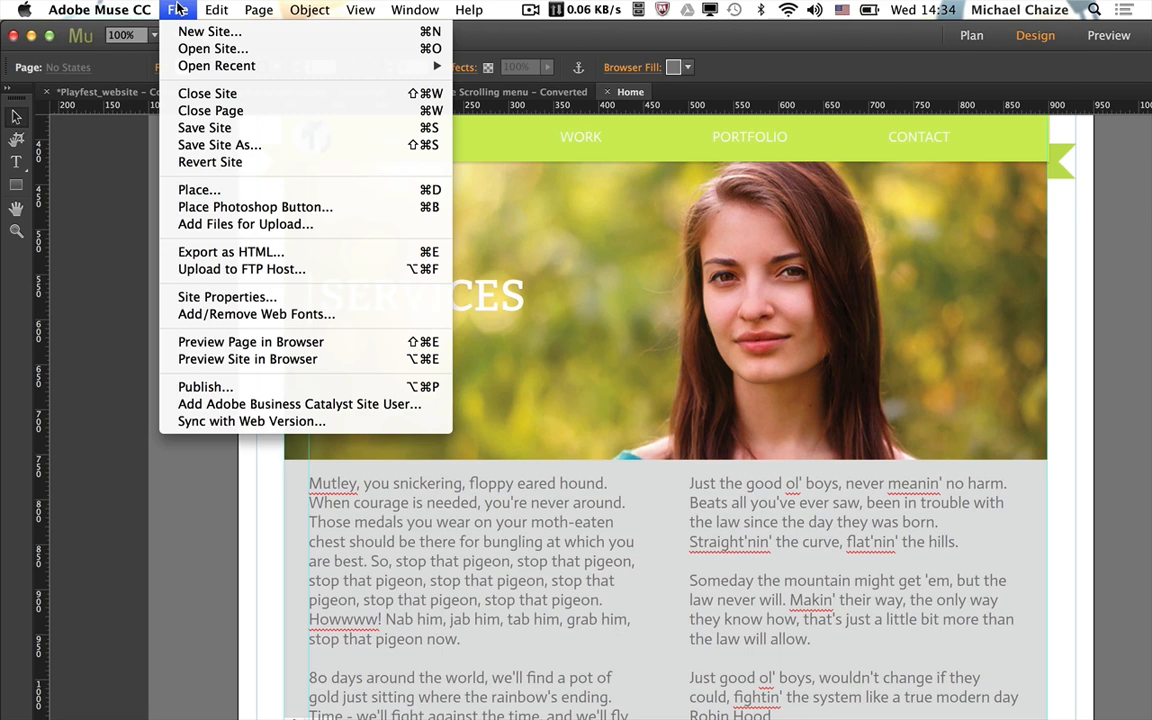
pyautogui.click(284, 208)
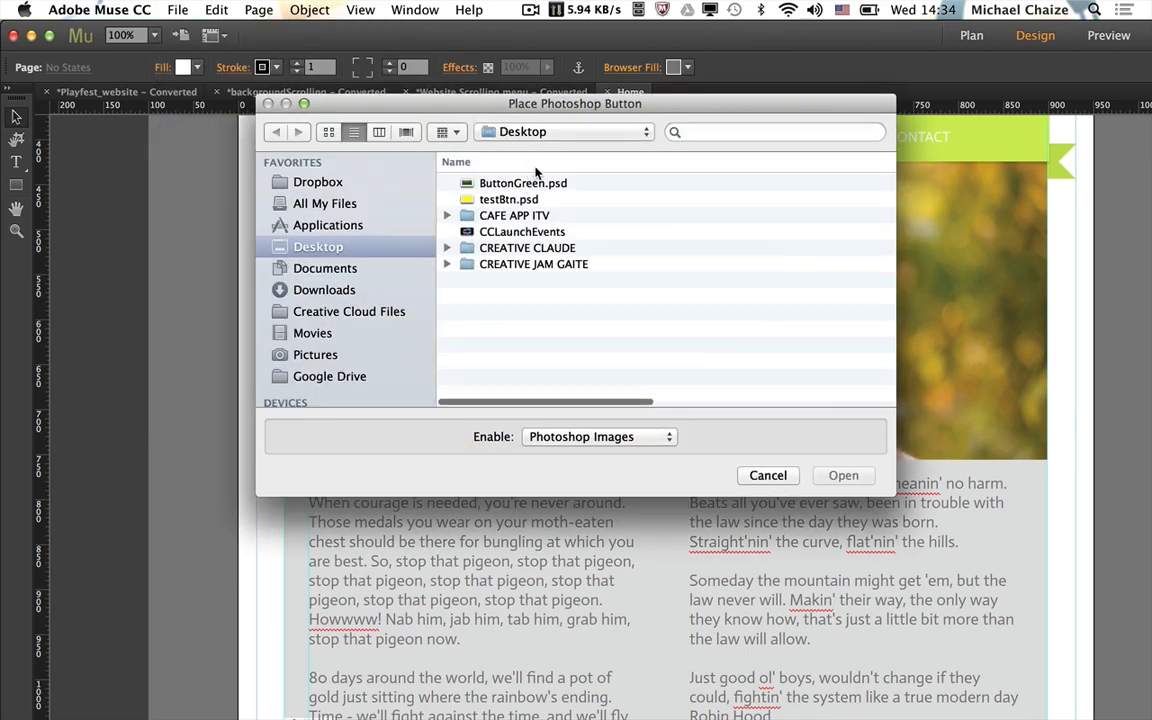
pyautogui.doubleClick(558, 184)
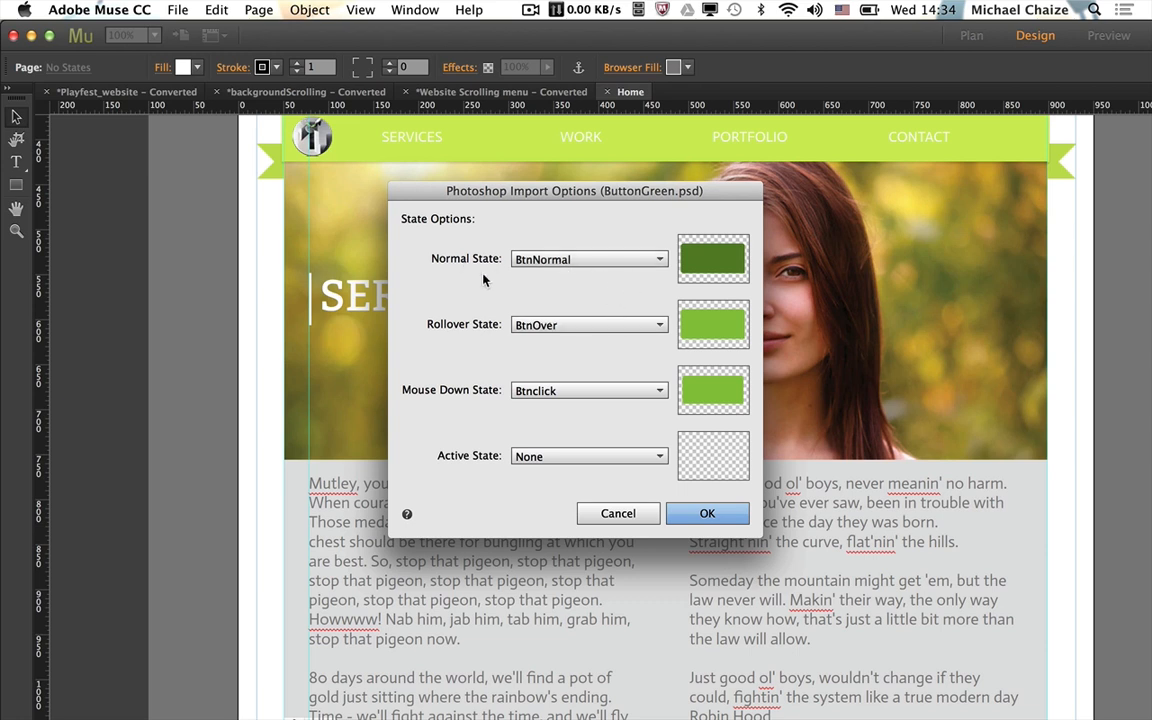
# Step: Try Composite as the Normal State, return it to BtnNormal, and review the layers offered for the Active State
pyautogui.click(649, 263)
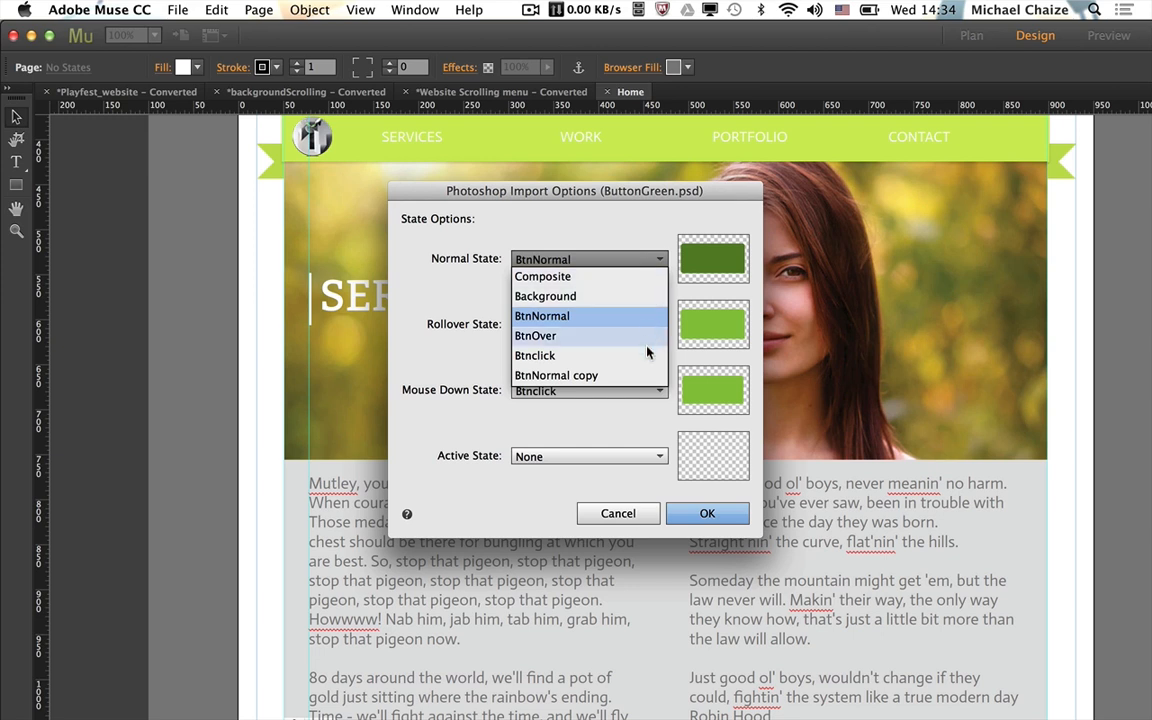
pyautogui.click(638, 279)
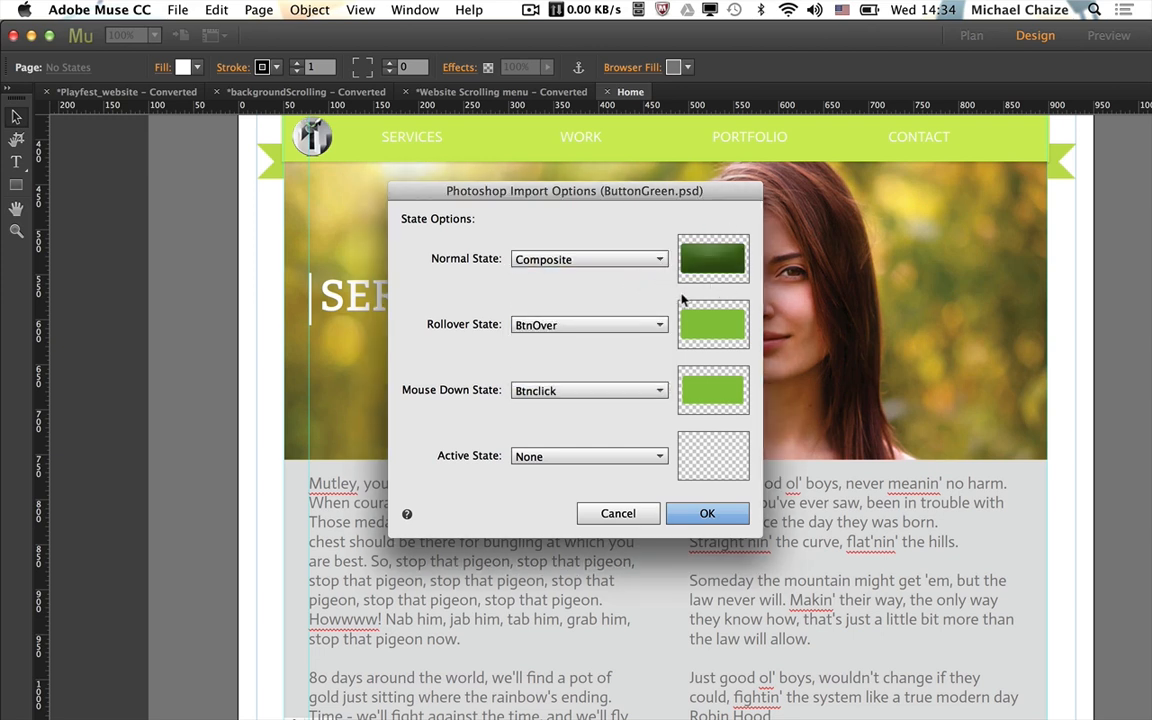
pyautogui.click(655, 265)
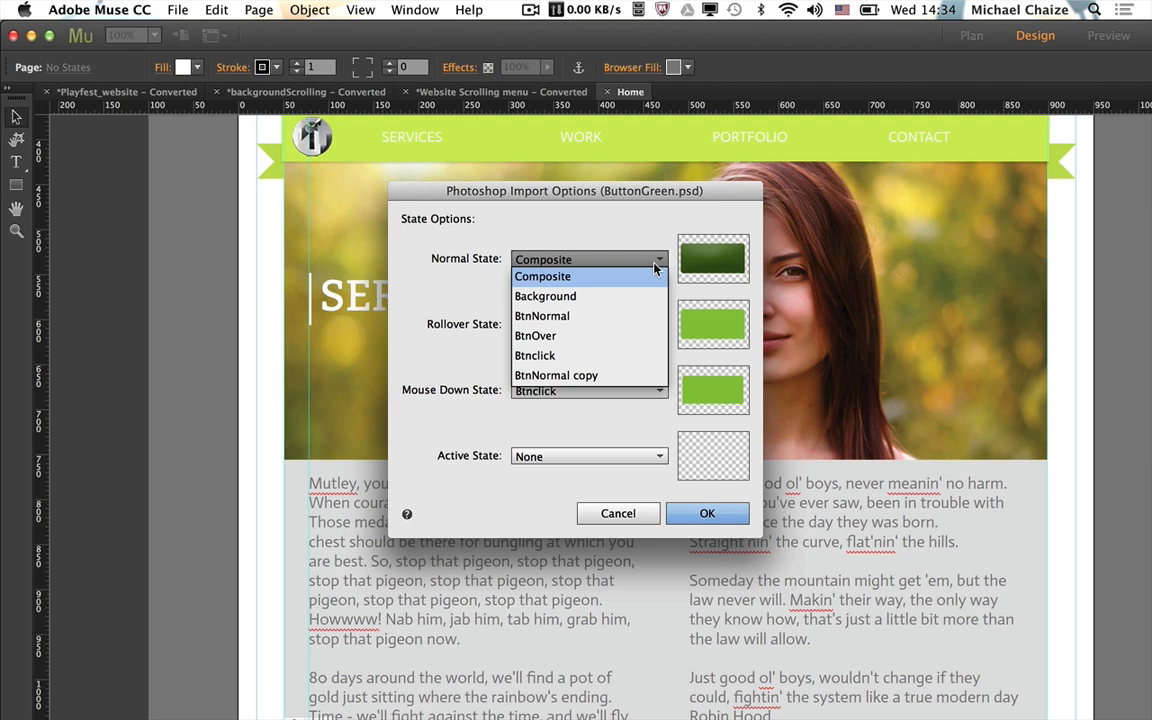
pyautogui.click(623, 320)
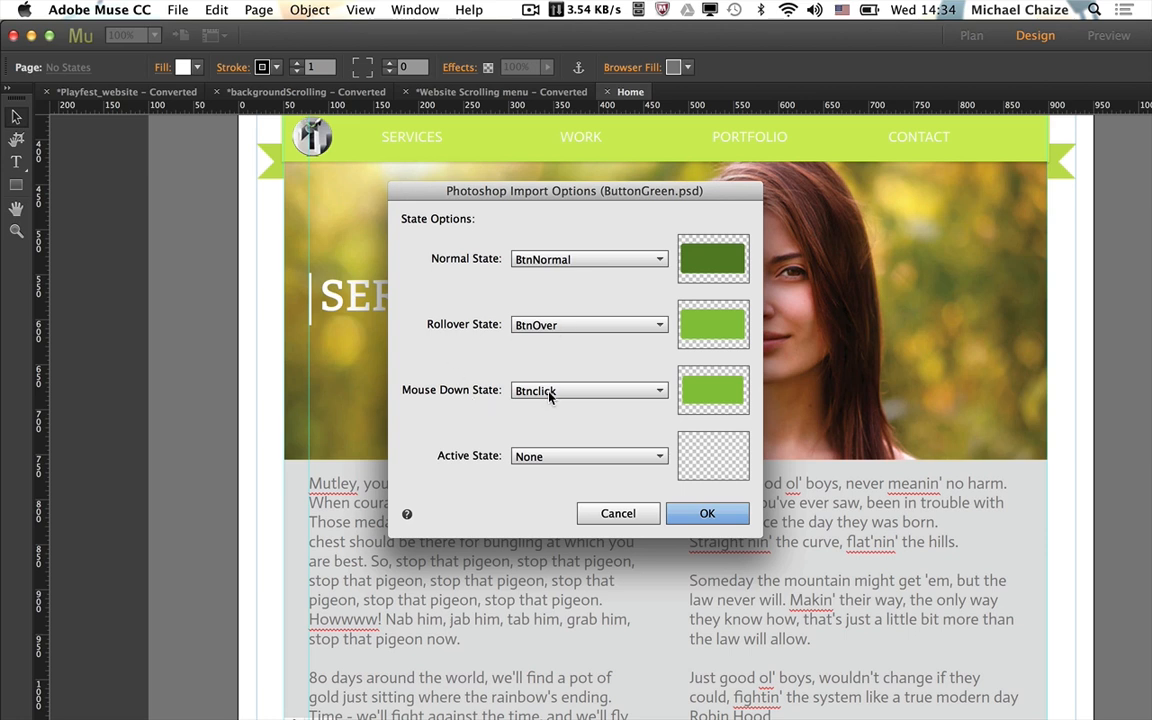
pyautogui.click(600, 456)
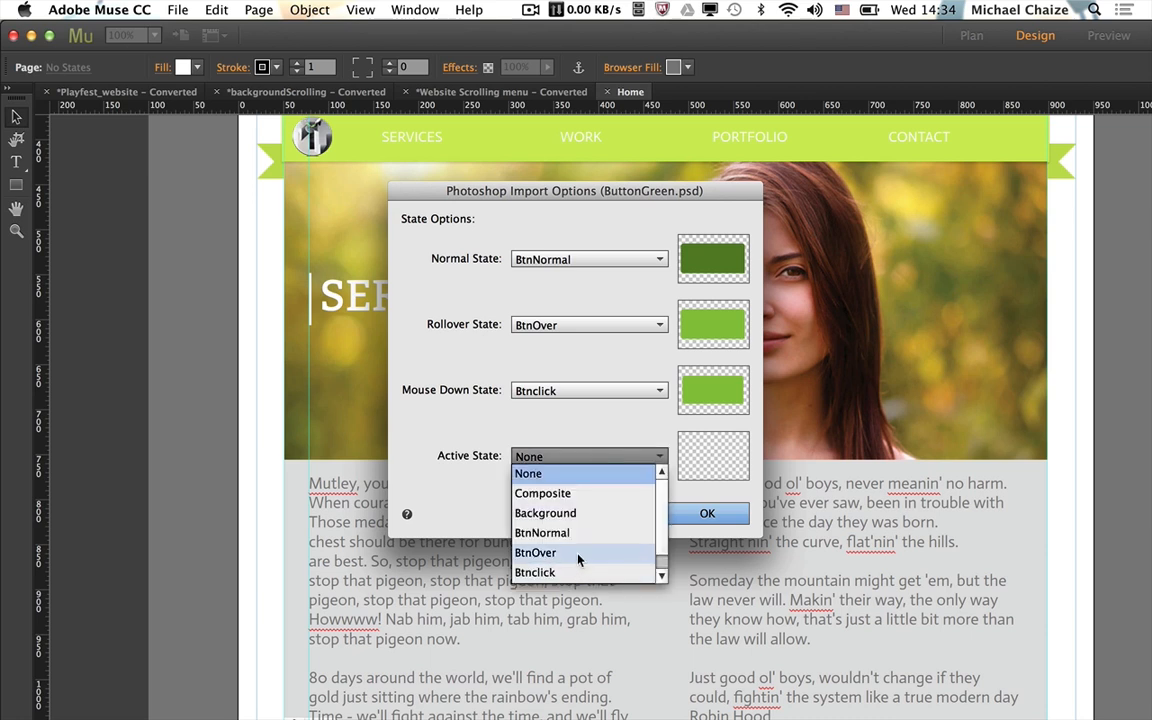
pyautogui.click(600, 434)
# Step: Switch to Photoshop and rename the BtnNormal copy layer as BtnActive
pyautogui.press('super+Tab')
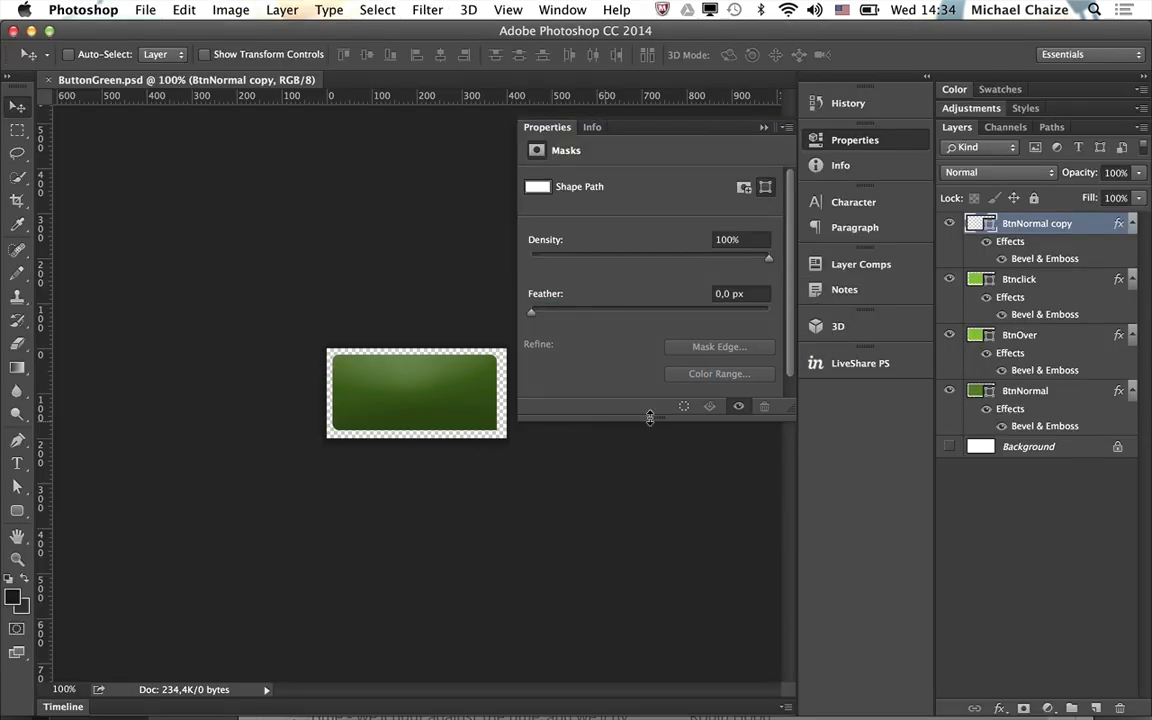
pyautogui.doubleClick(1050, 223)
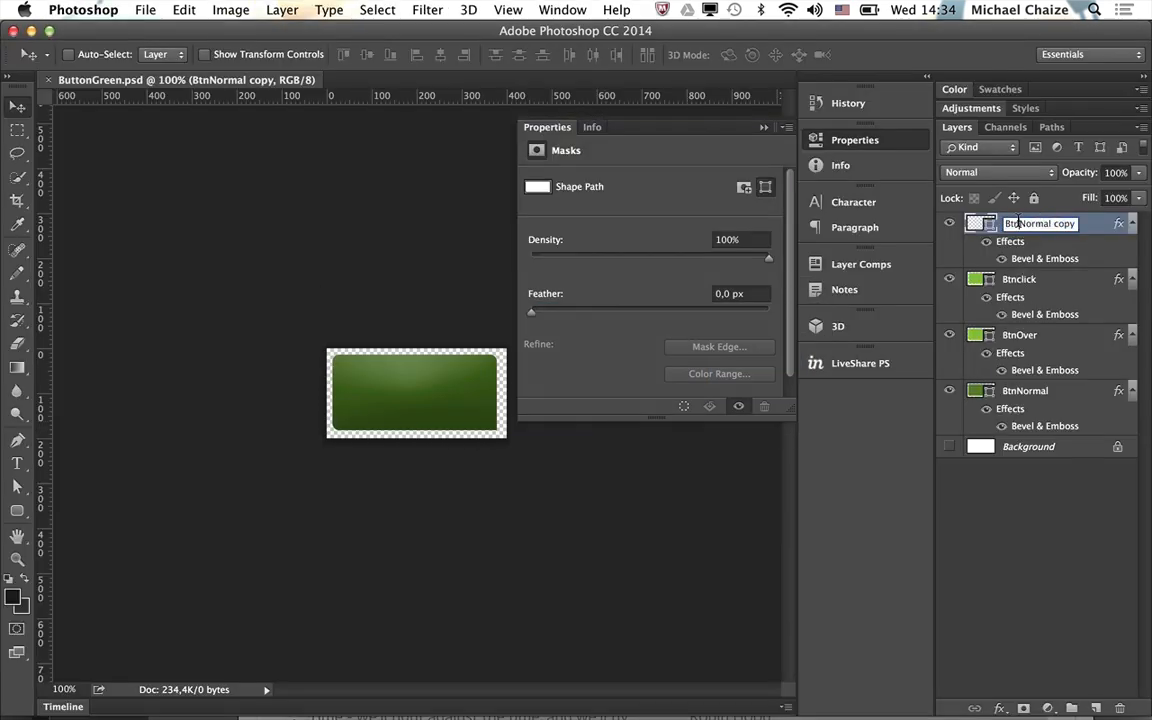
pyautogui.write('BtnActive')
pyautogui.press('Return')
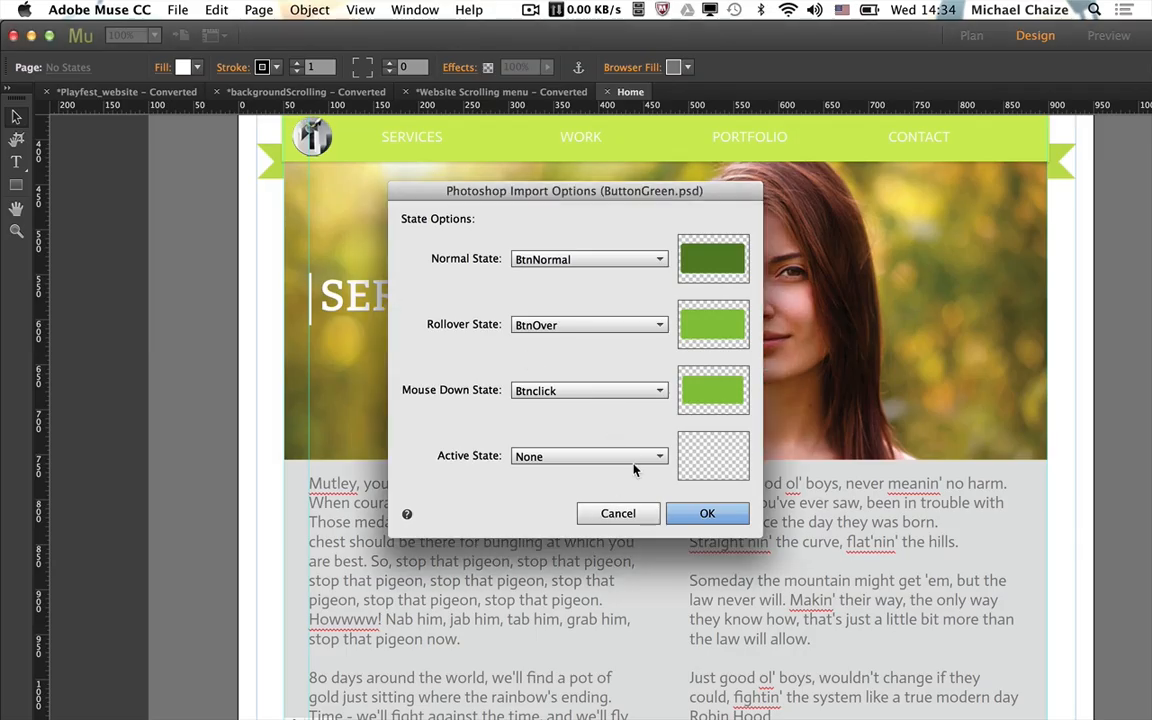
# Step: Cancel the open import in Muse and reimport ButtonGreen.psd as a Photoshop button using BtnNormal, BtnOver, Btnclick and BtnActive as its states
pyautogui.click(618, 513)
pyautogui.click(178, 10)
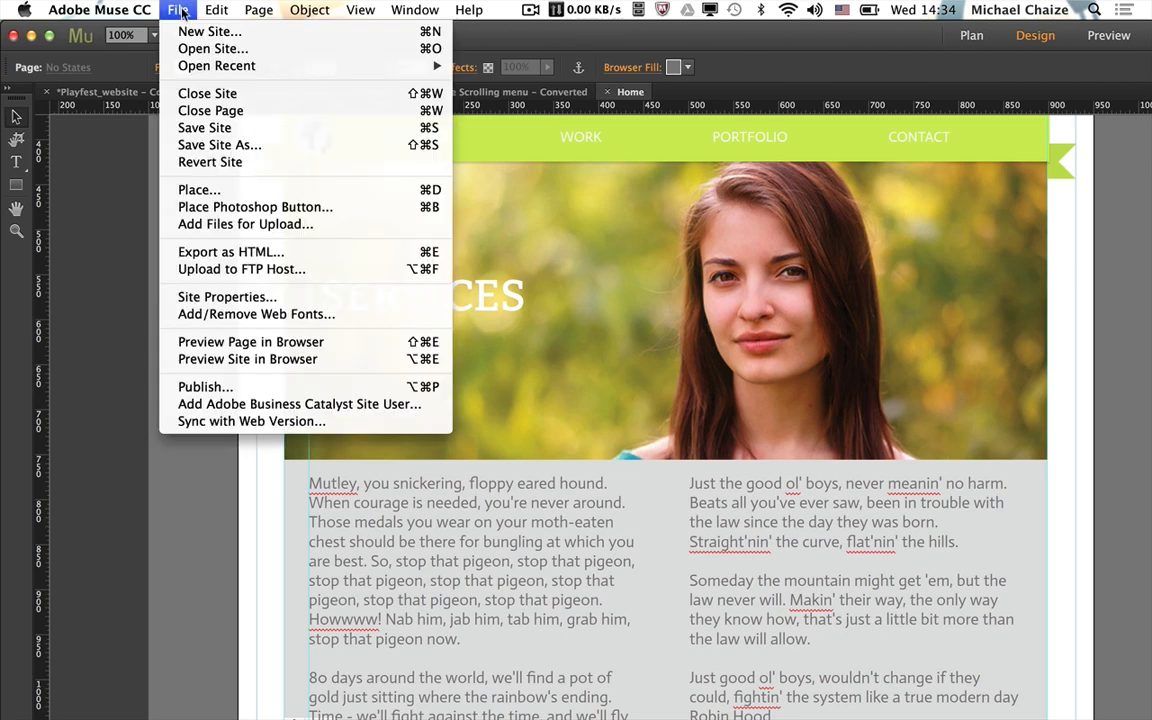
pyautogui.click(330, 208)
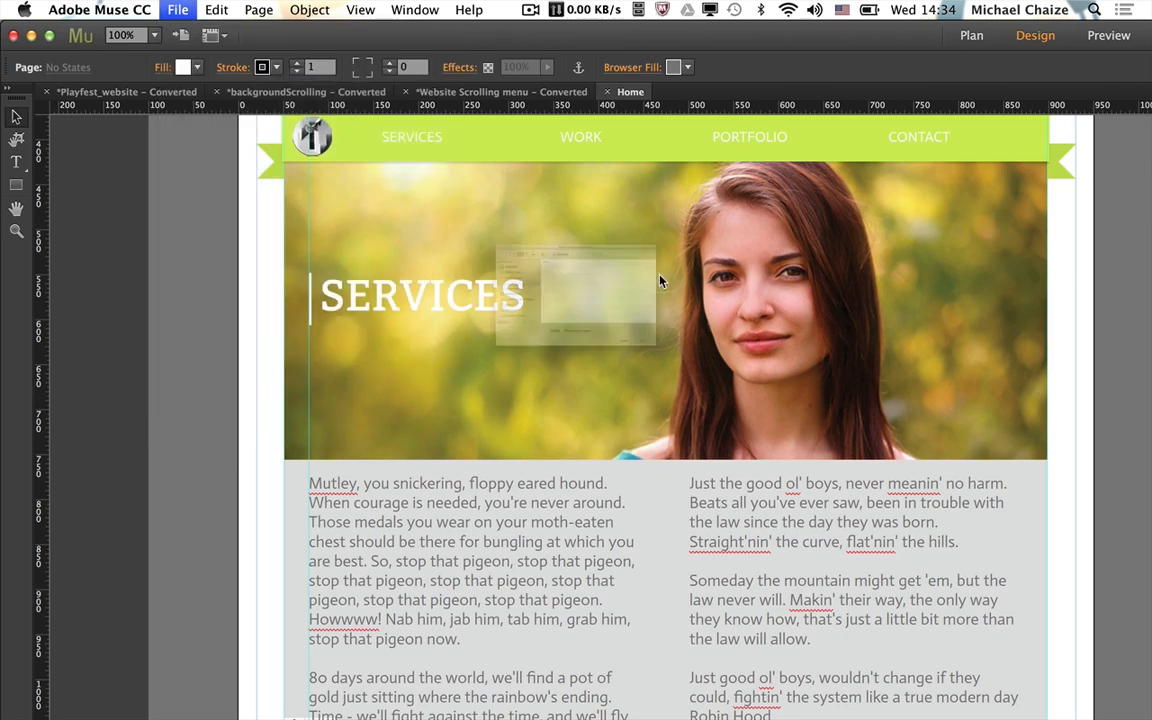
pyautogui.doubleClick(503, 179)
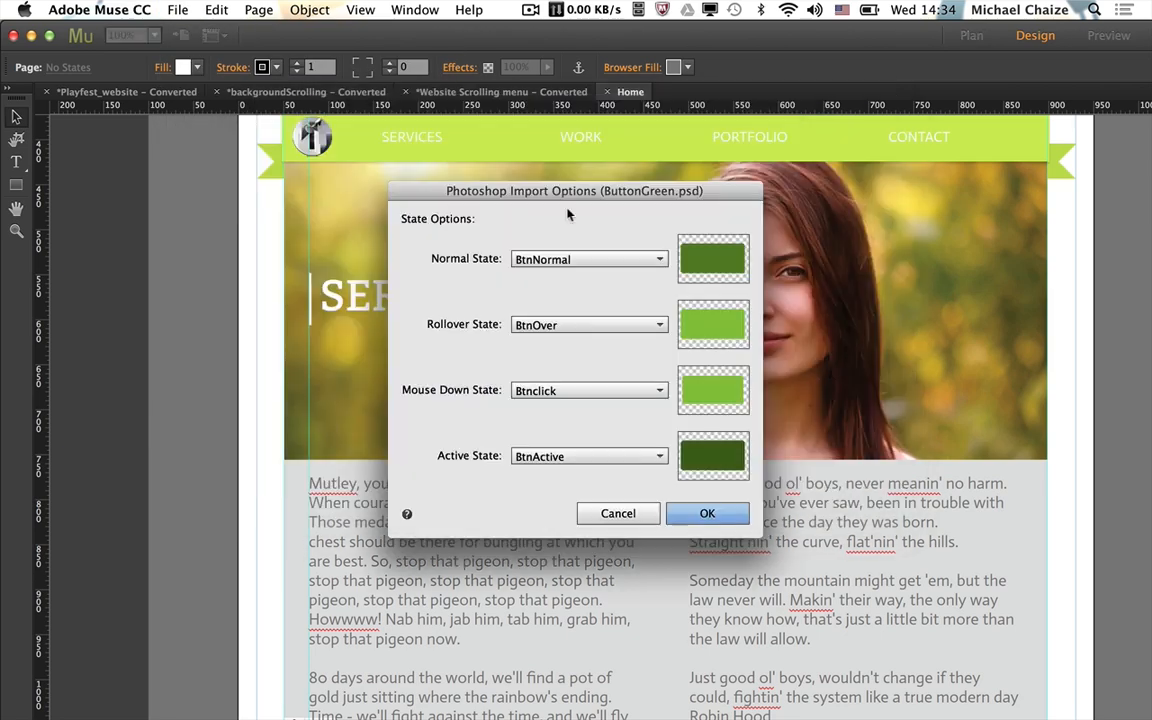
pyautogui.click(591, 464)
pyautogui.click(648, 440)
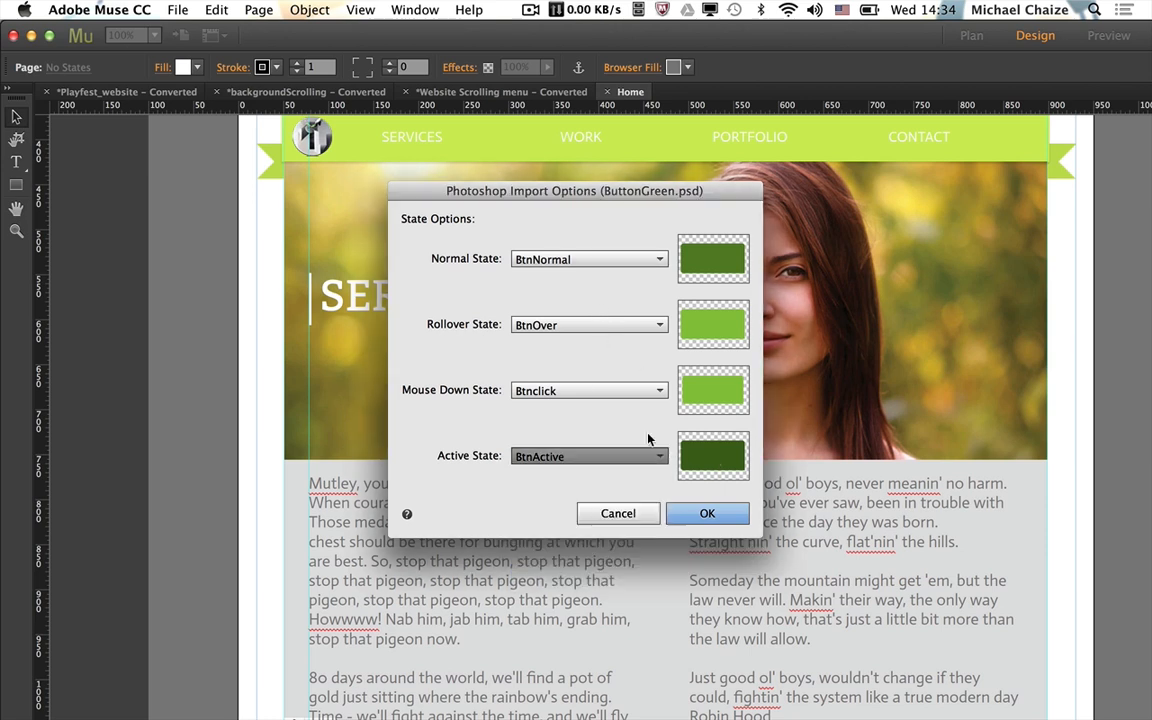
pyautogui.click(710, 514)
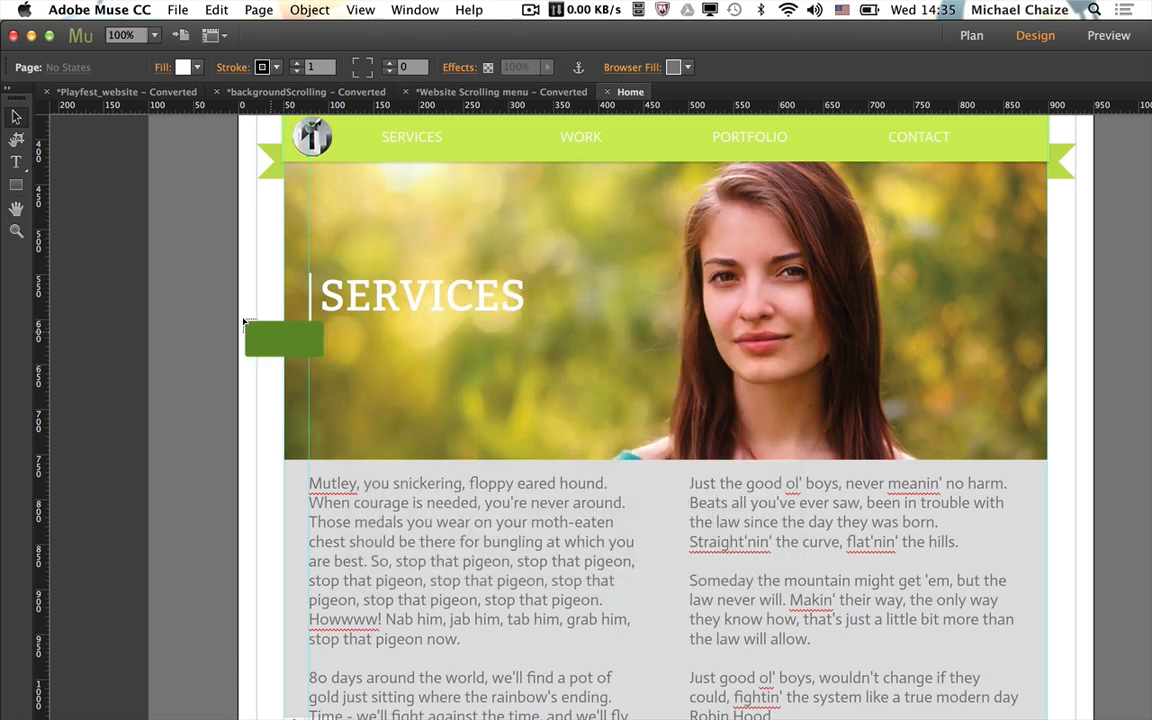
# Step: Place the button on the page and scale it down below the SERVICES heading at about X 78, Y 613
pyautogui.click(338, 338)
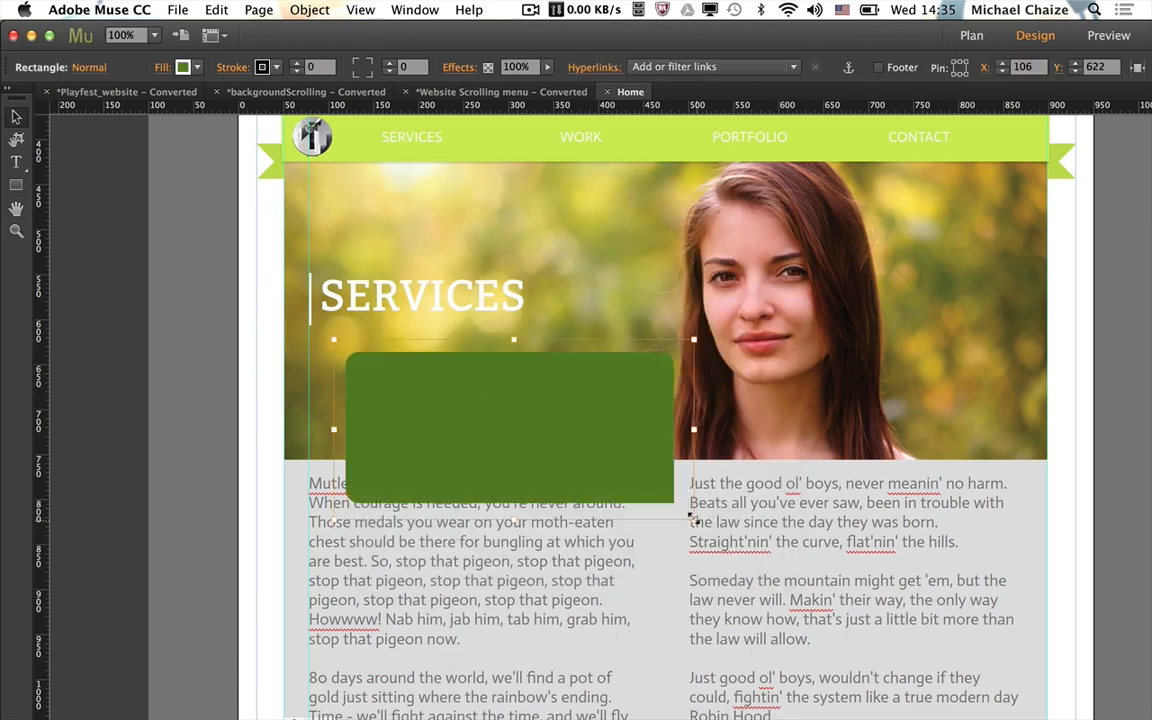
pyautogui.moveTo(690, 517); pyautogui.dragTo(403, 366)
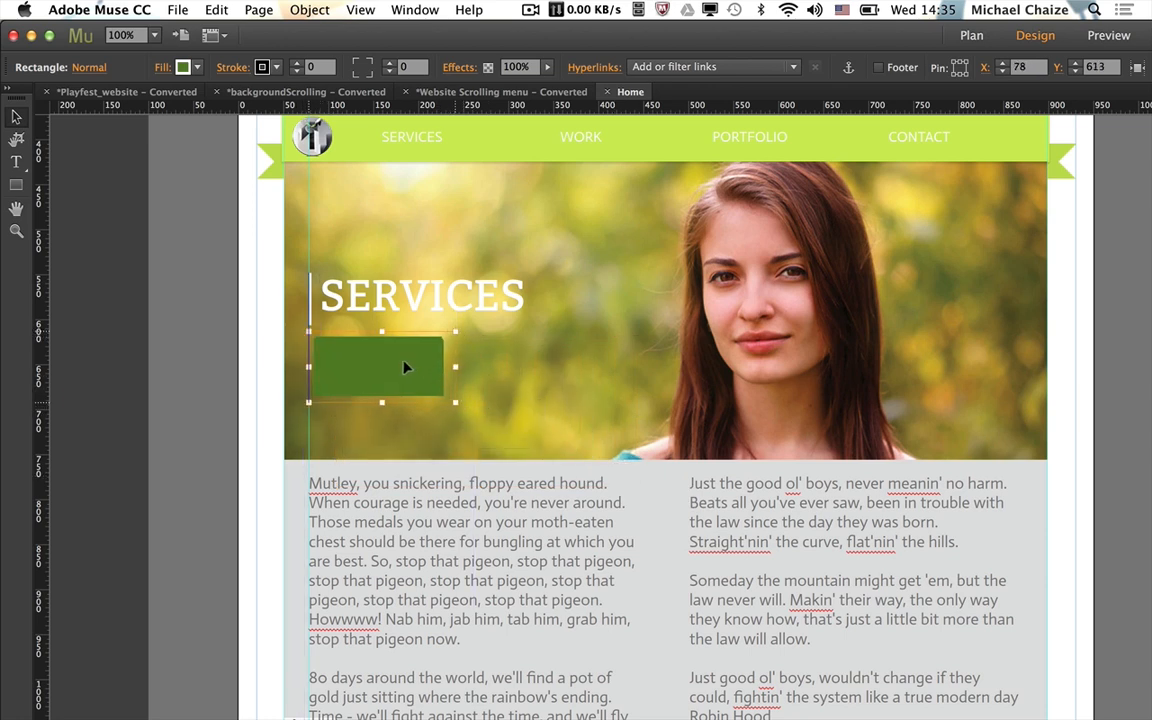
pyautogui.click(136, 262)
# Step: Draw a text frame across the green button and enter SUBSCRIBE
pyautogui.click(16, 162)
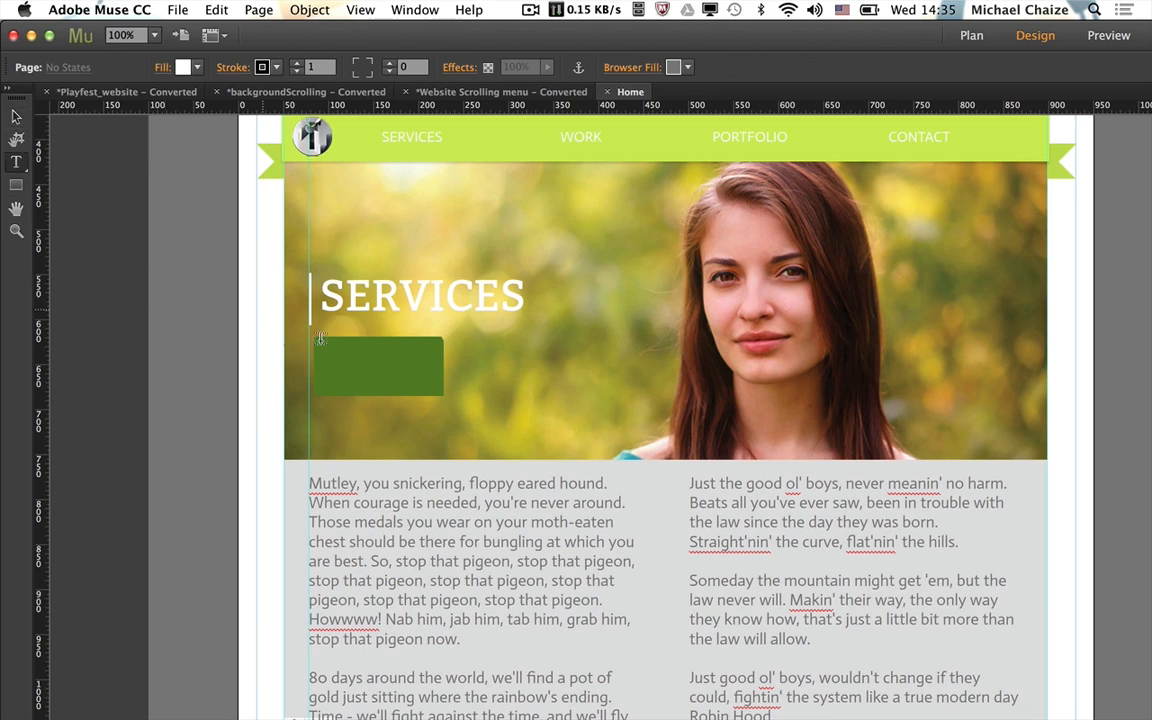
pyautogui.moveTo(320, 356); pyautogui.dragTo(437, 373)
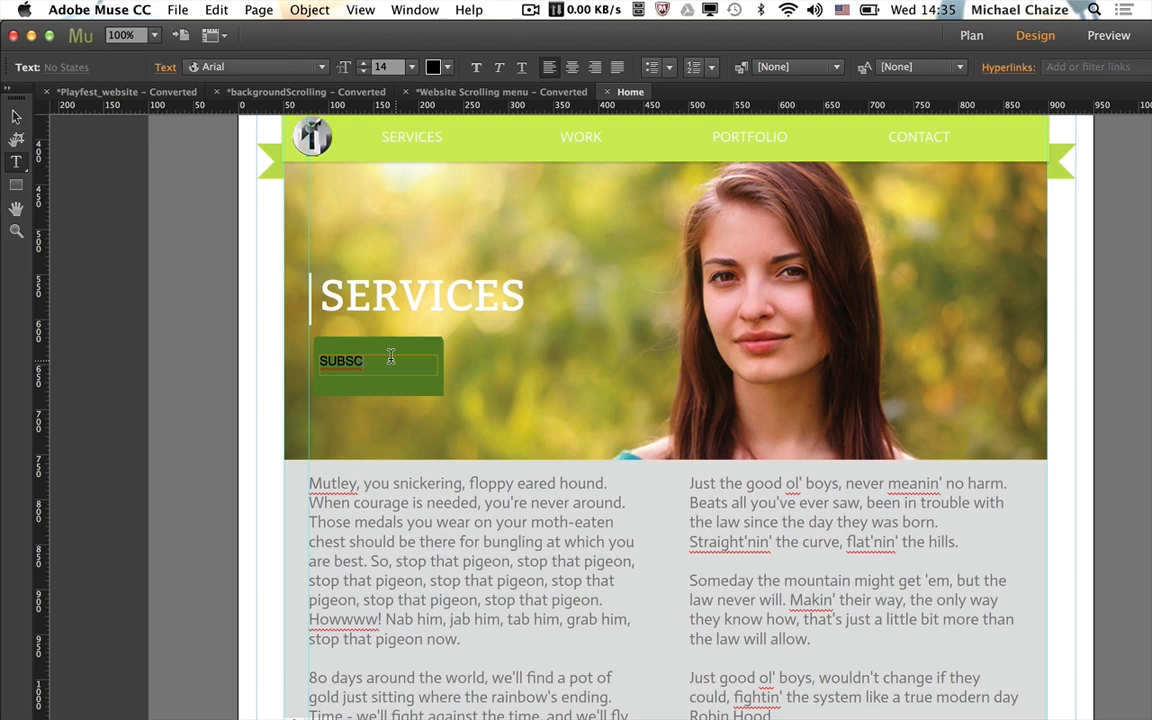
pyautogui.write('SUBSCRIBE')
# Step: Center the SUBSCRIBE text and format it in white with the Abel font
pyautogui.doubleClick(383, 358)
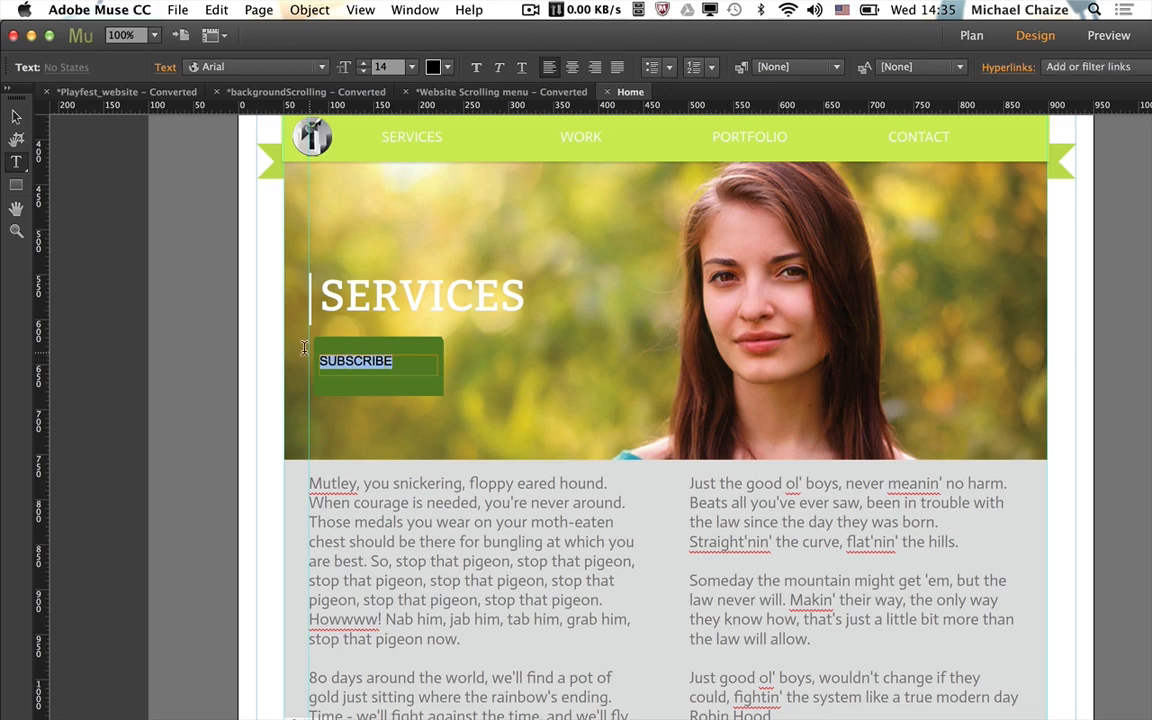
pyautogui.click(571, 67)
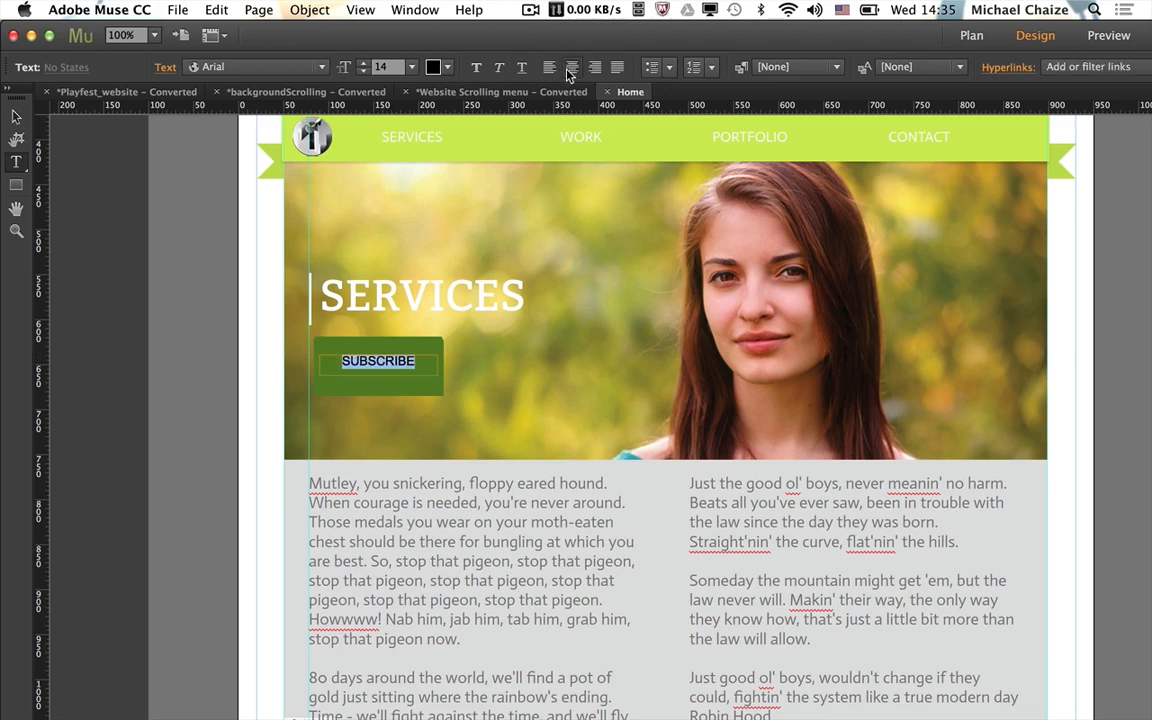
pyautogui.click(290, 67)
pyautogui.click(301, 177)
pyautogui.click(433, 67)
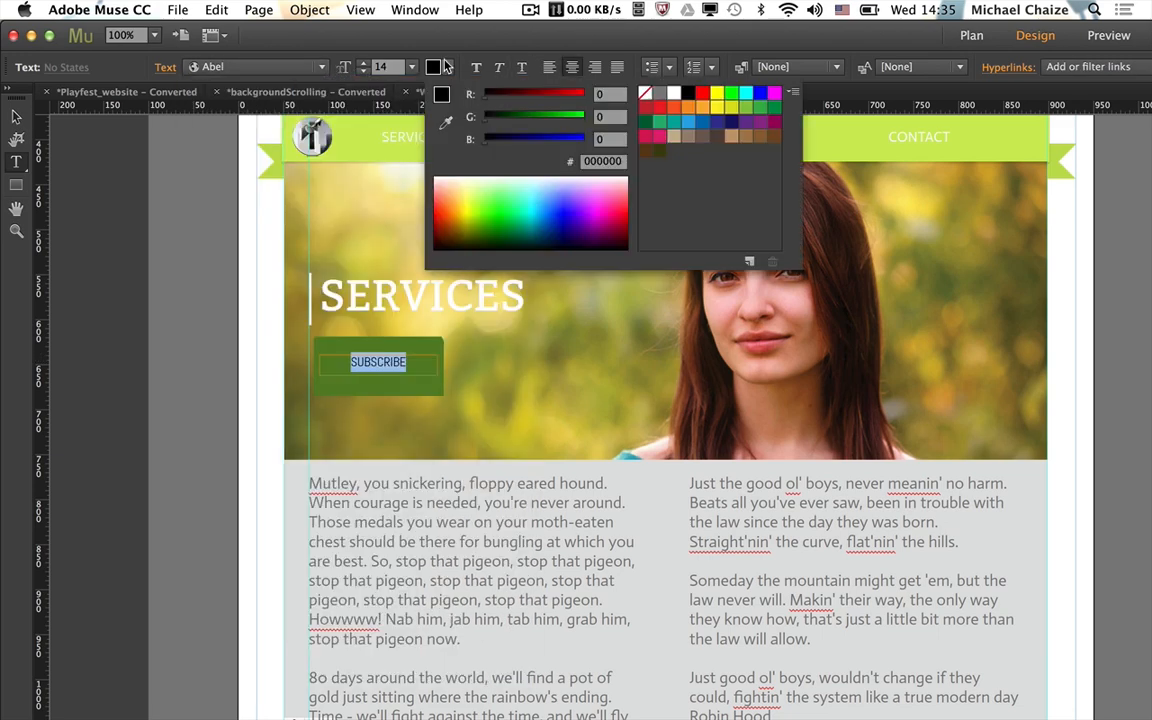
pyautogui.click(673, 93)
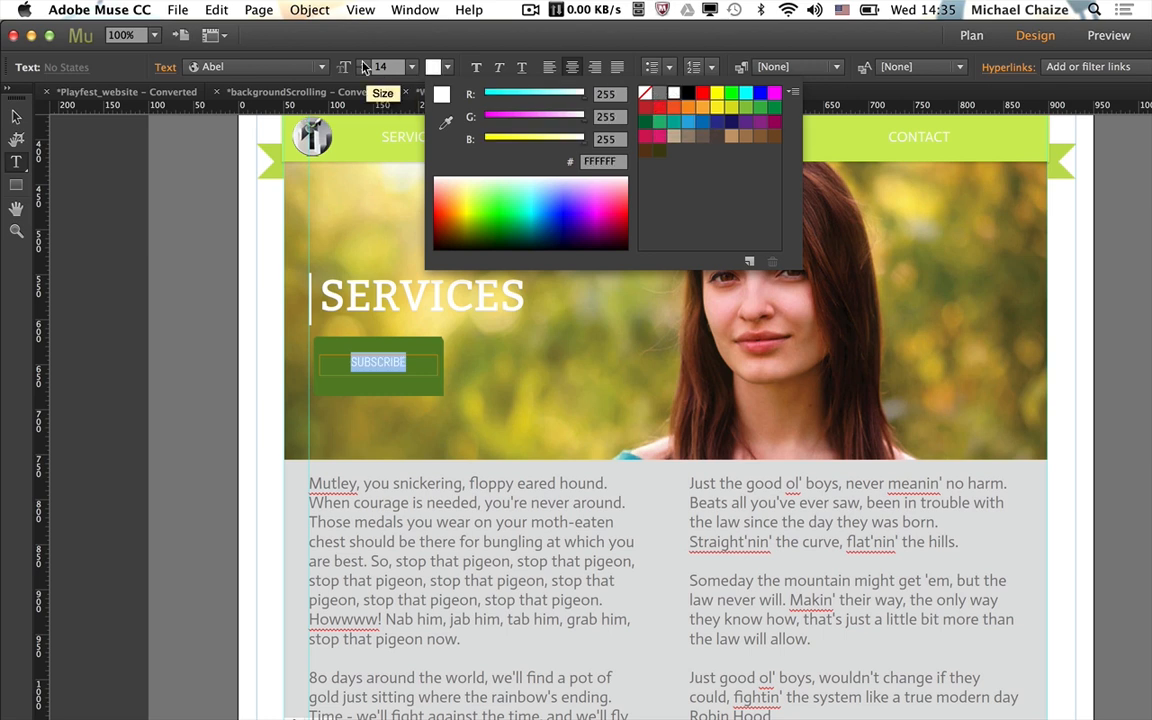
# Step: Increase the SUBSCRIBE text size to 19 and deselect the text frame
pyautogui.click(363, 62)
pyautogui.click(363, 62)
pyautogui.click(363, 62)
pyautogui.click(363, 62)
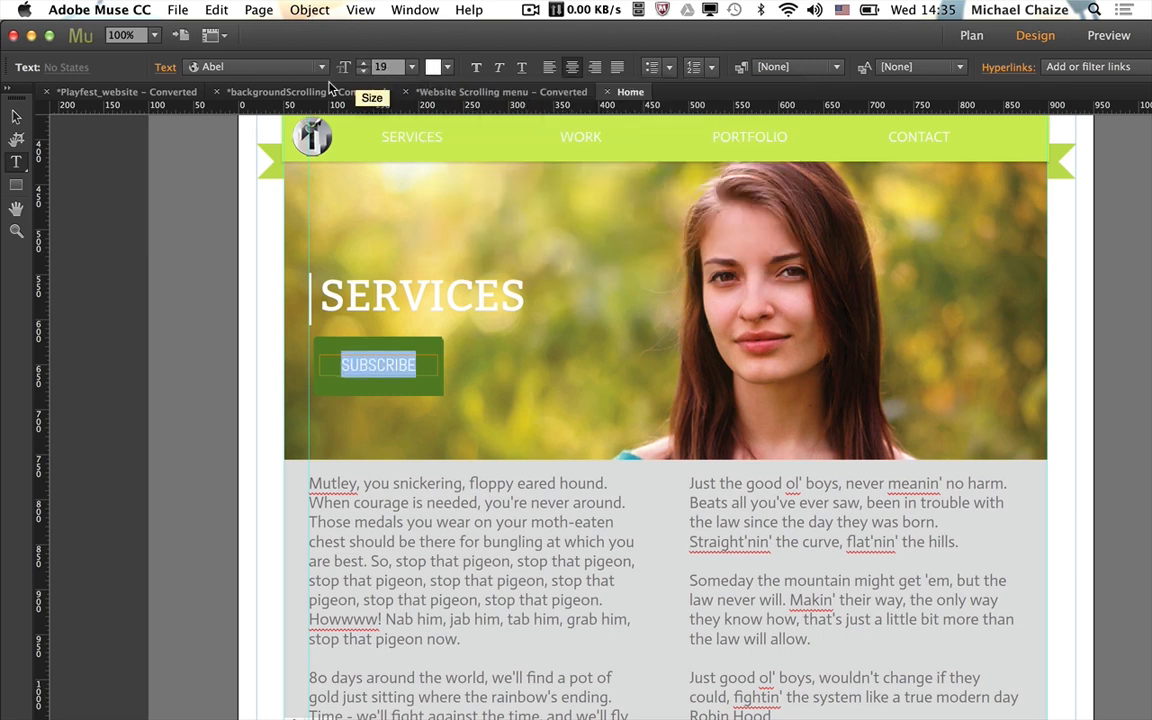
pyautogui.click(16, 116)
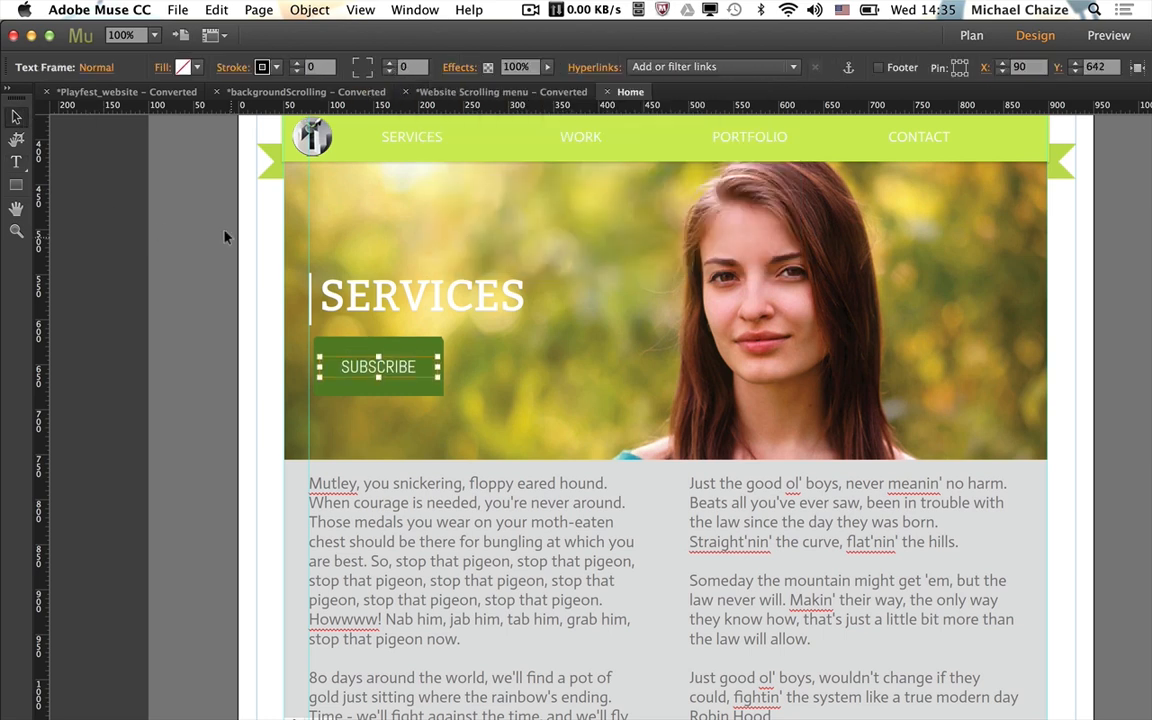
pyautogui.click(200, 424)
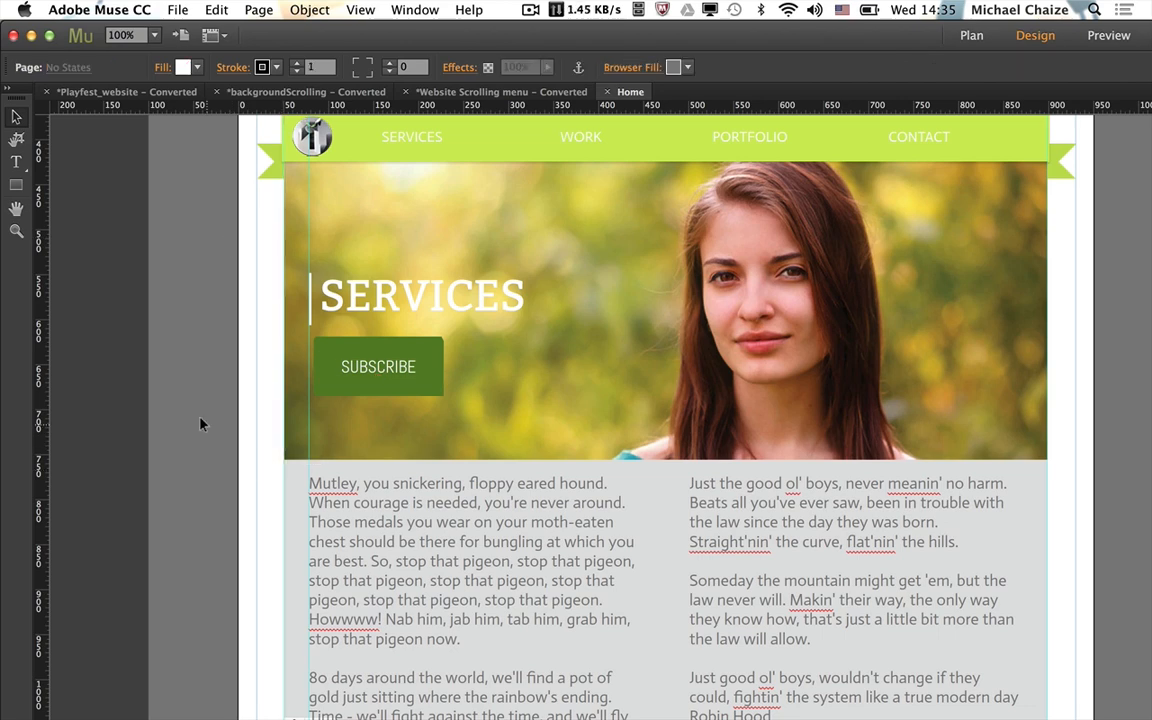
# Step: Preview the Home page in the browser and examine the SUBSCRIBE button in the services section
pyautogui.click(177, 9)
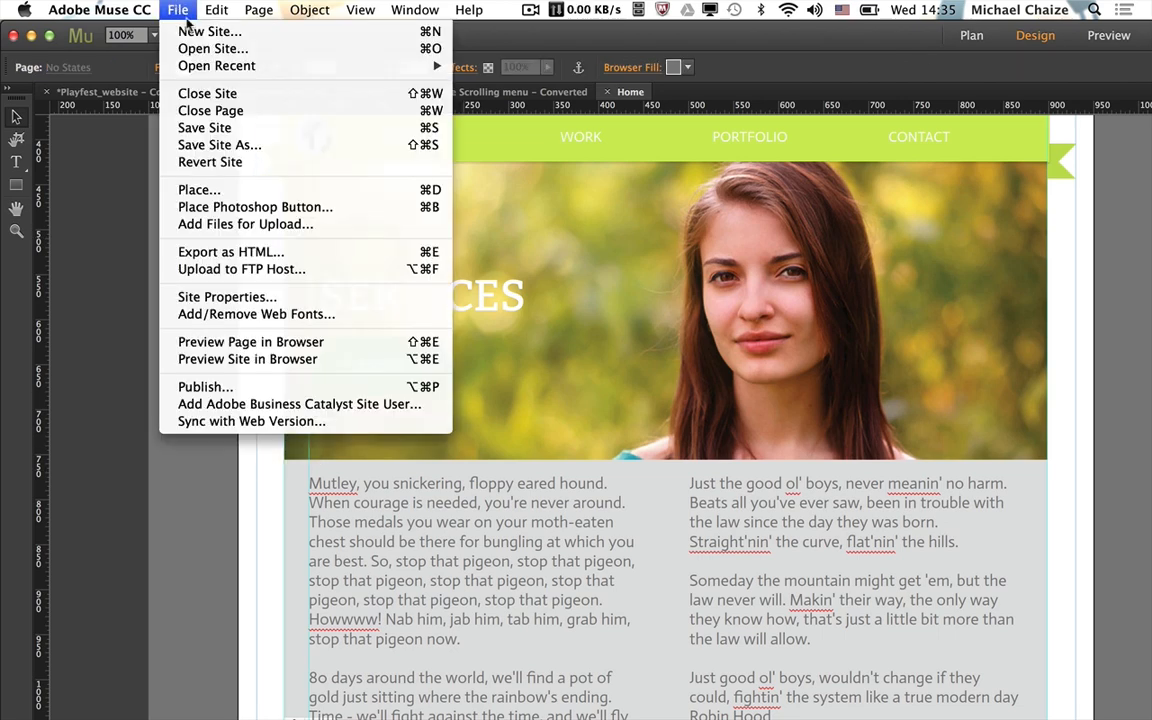
pyautogui.click(321, 342)
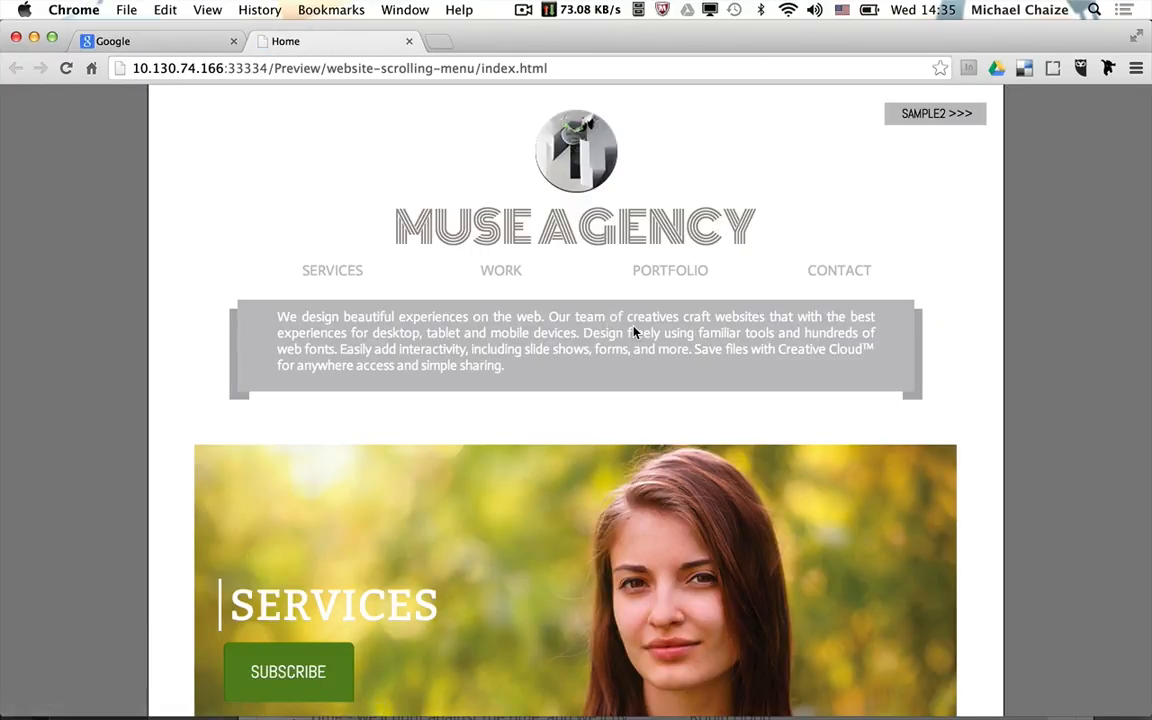
pyautogui.scroll(-1, 517, 340)
pyautogui.scroll(-5, 517, 340)
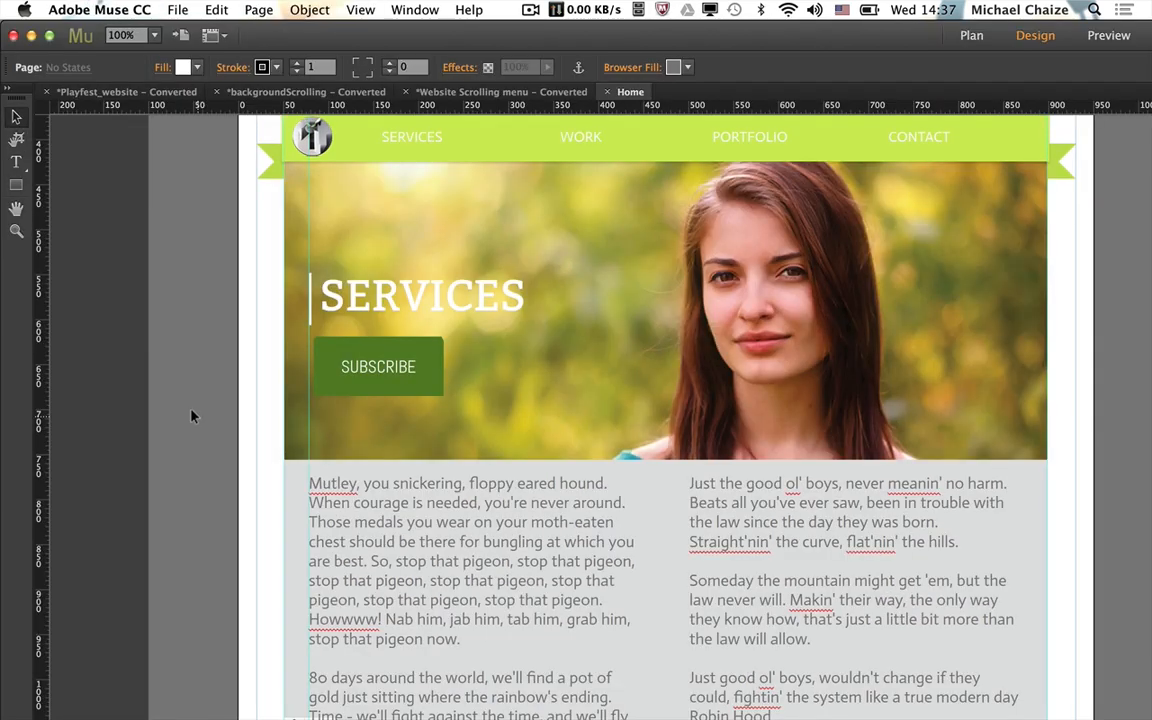
# Step: Switch to Photoshop and change the fill of the BtnNormal shape to dark blue from the color swatches
pyautogui.press('super+Tab')
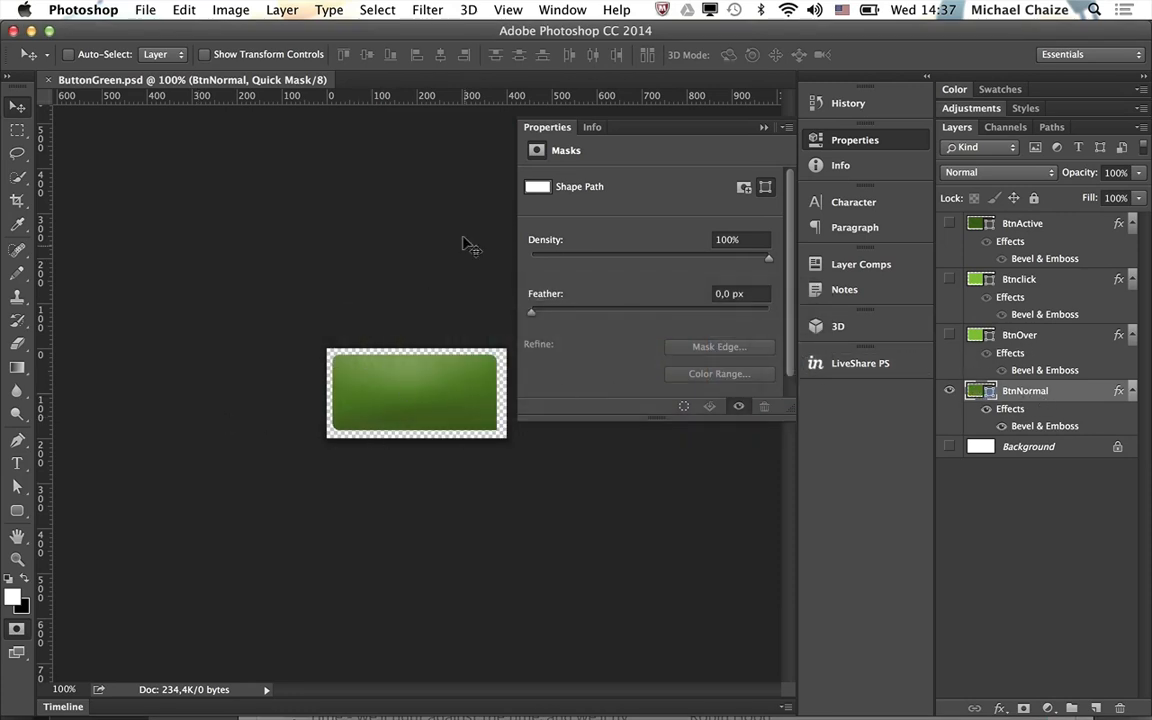
pyautogui.press('a')
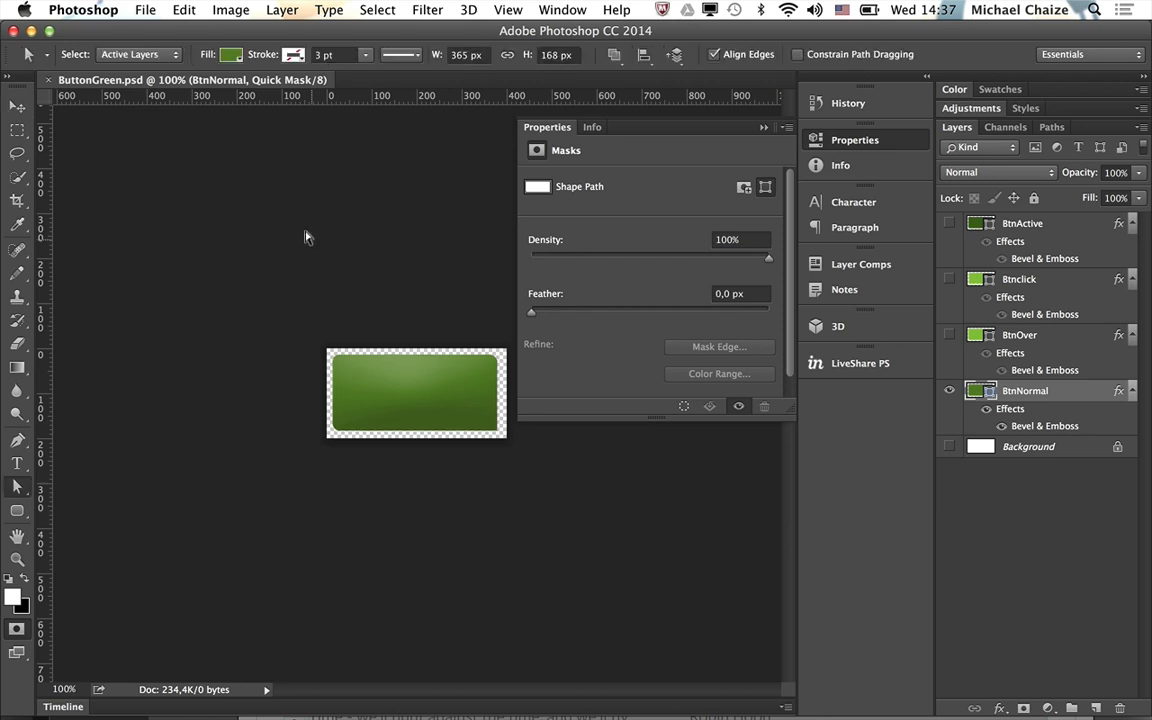
pyautogui.click(232, 56)
pyautogui.click(201, 189)
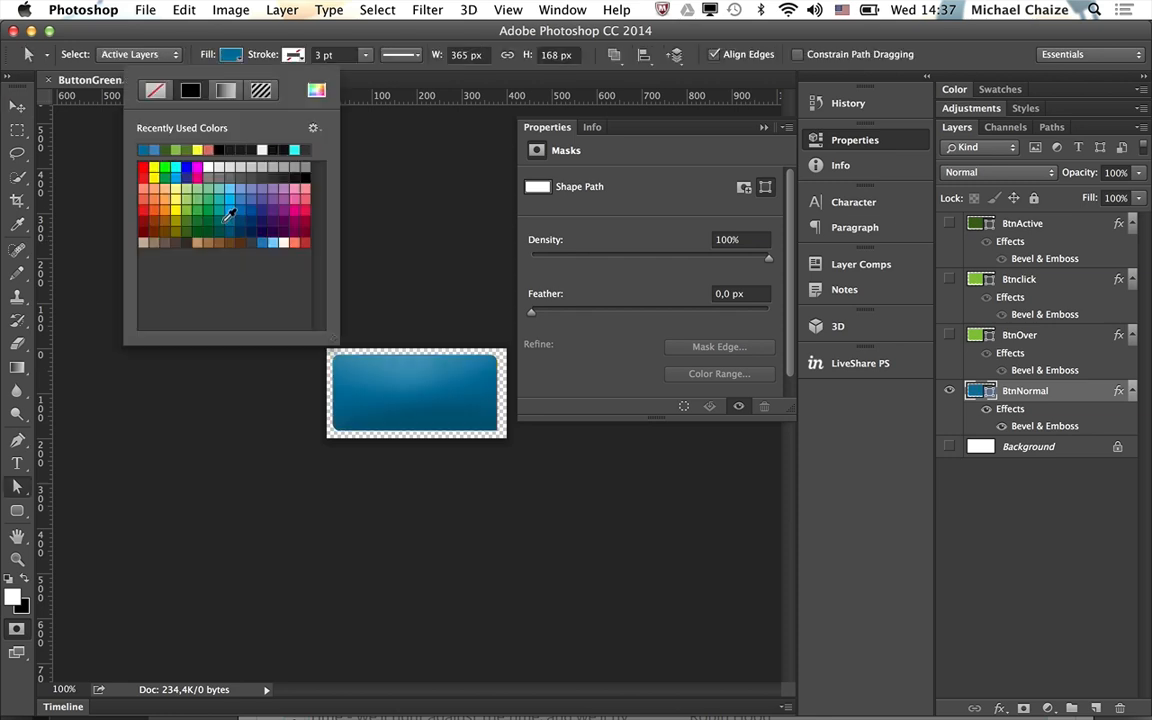
# Step: Close the fill swatches, save the recolored ButtonGreen.psd and switch back to Adobe Muse
pyautogui.click(10, 107)
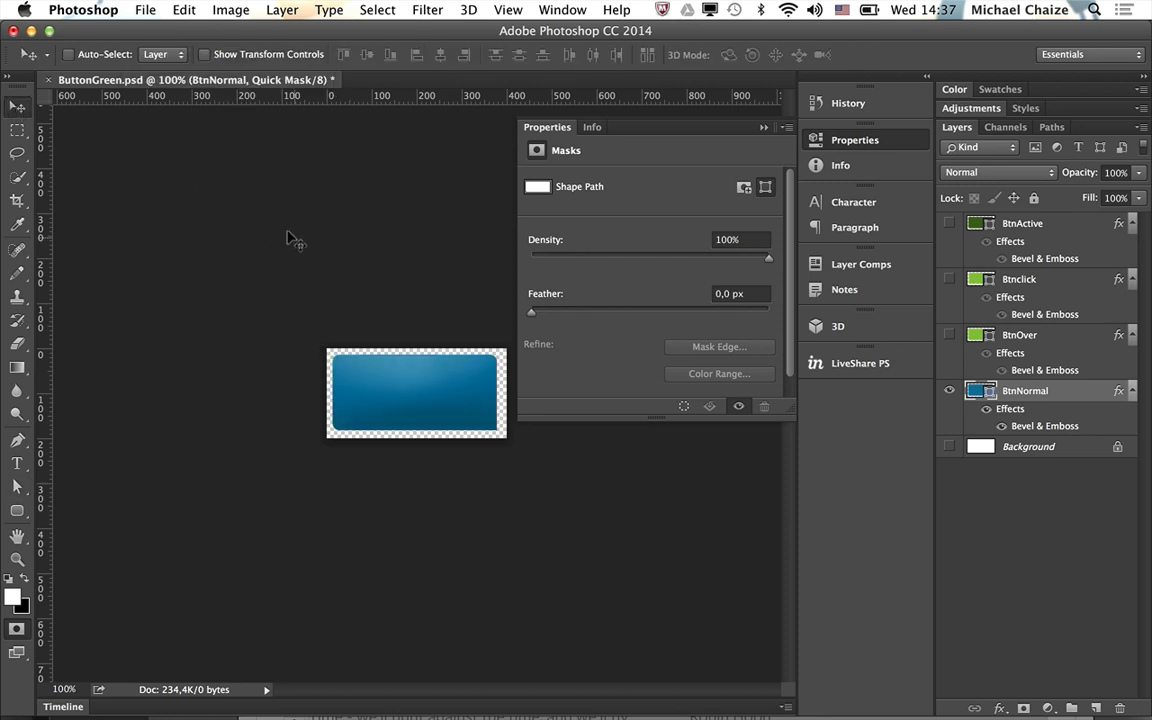
pyautogui.press('super+s')
pyautogui.press('super+Tab')
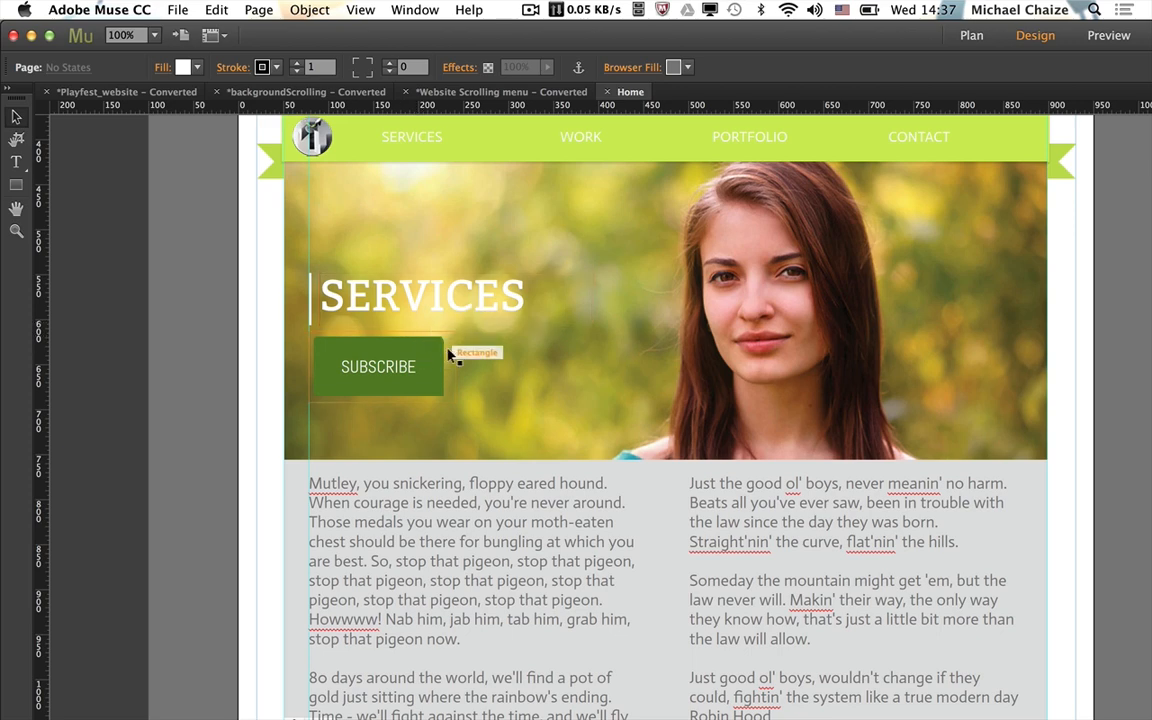
# Step: Show the site's Assets list and update the modified ButtonGreen.psd asset used by the SUBSCRIBE button
pyautogui.click(415, 9)
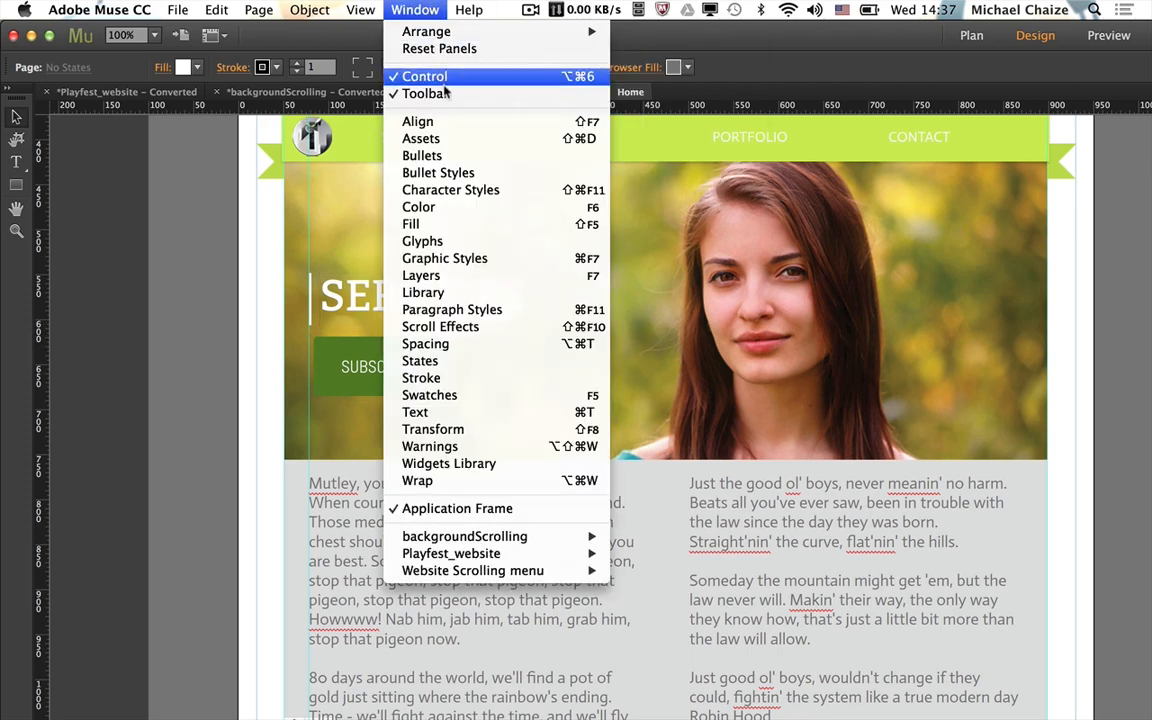
pyautogui.click(453, 143)
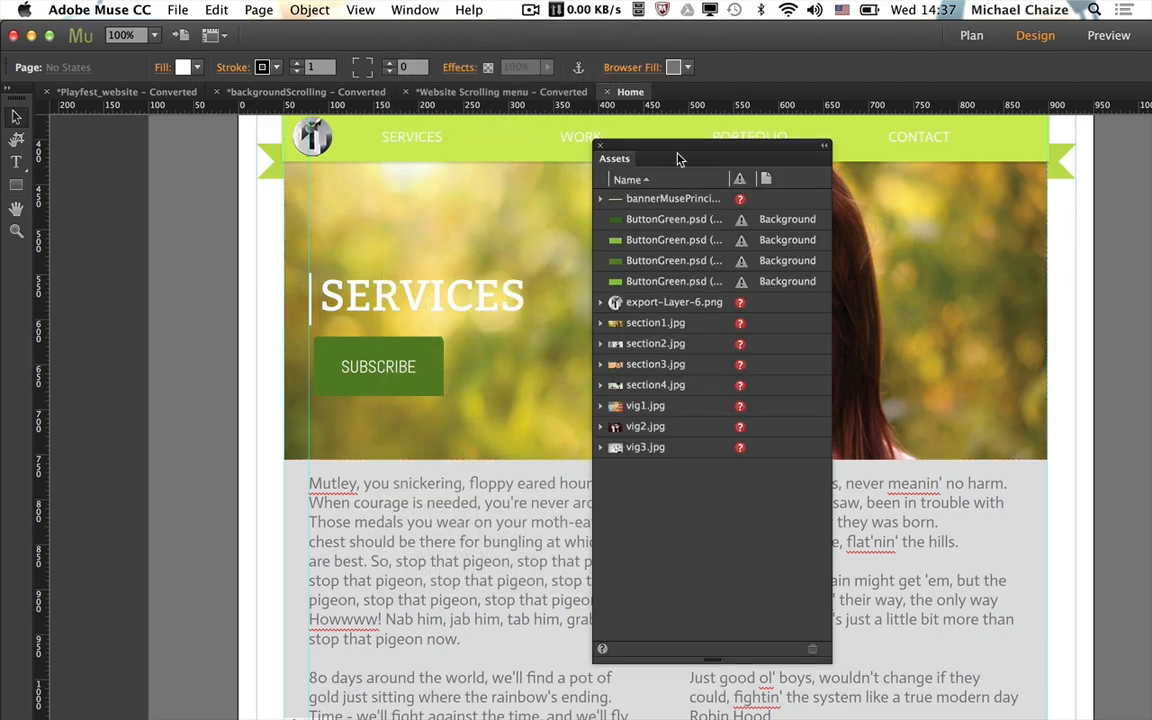
pyautogui.moveTo(742, 225)
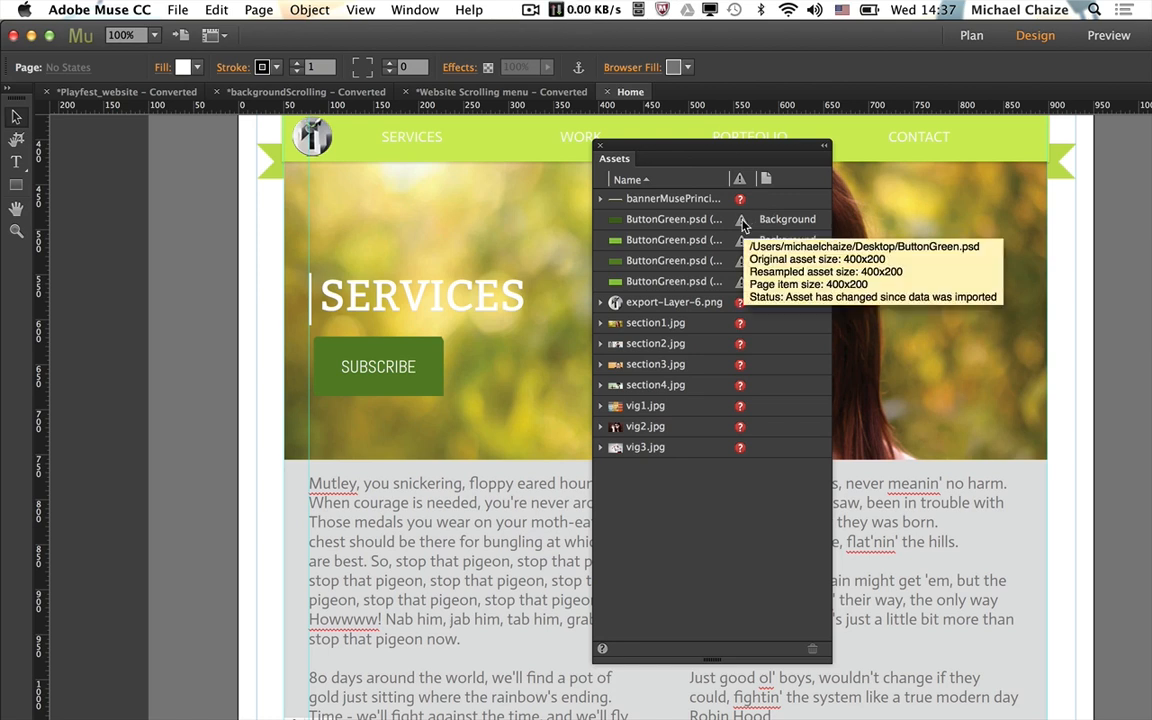
pyautogui.rightClick(742, 225)
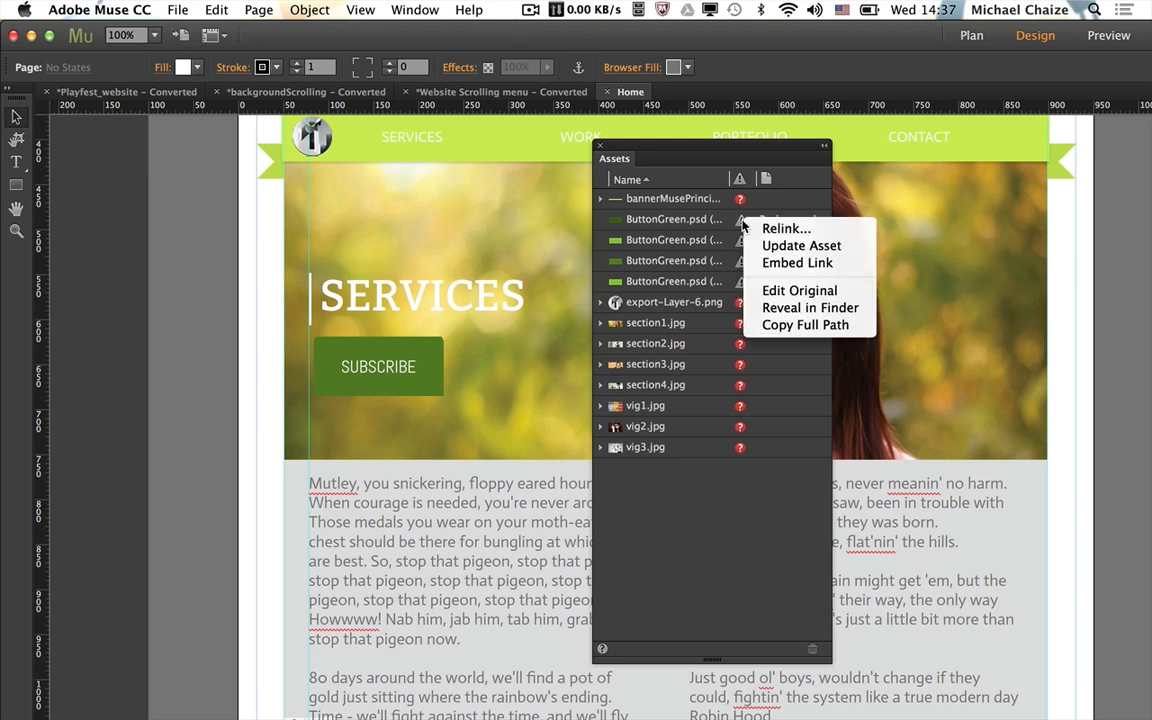
pyautogui.click(806, 246)
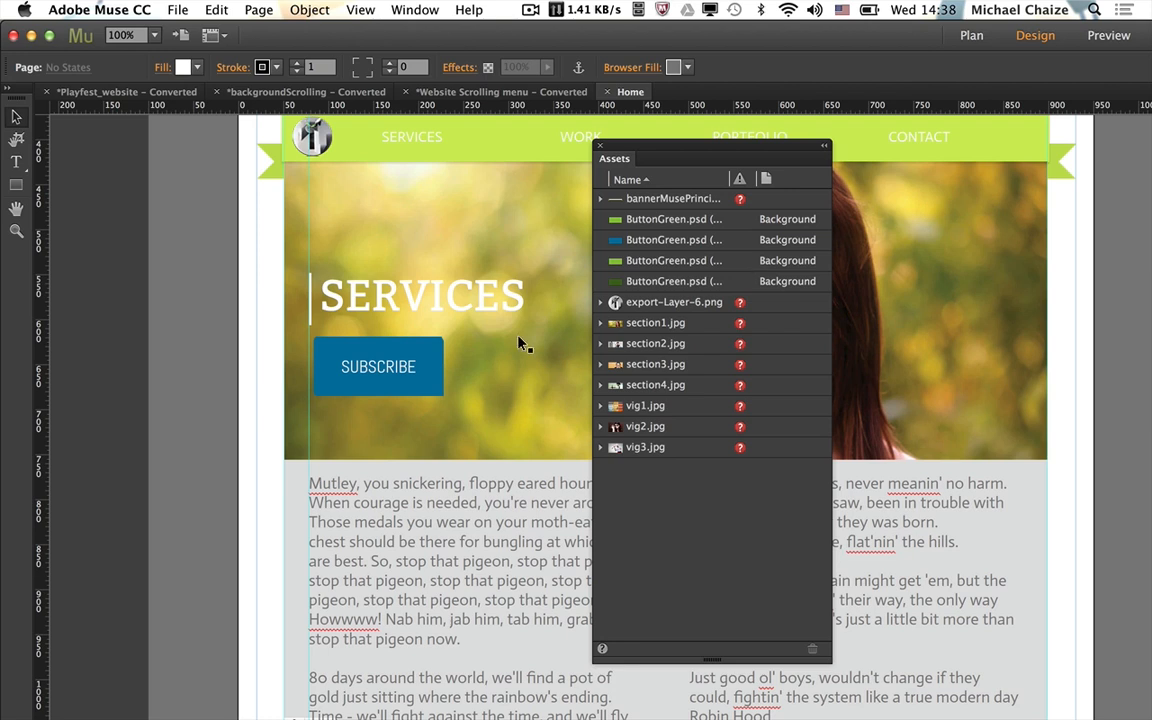